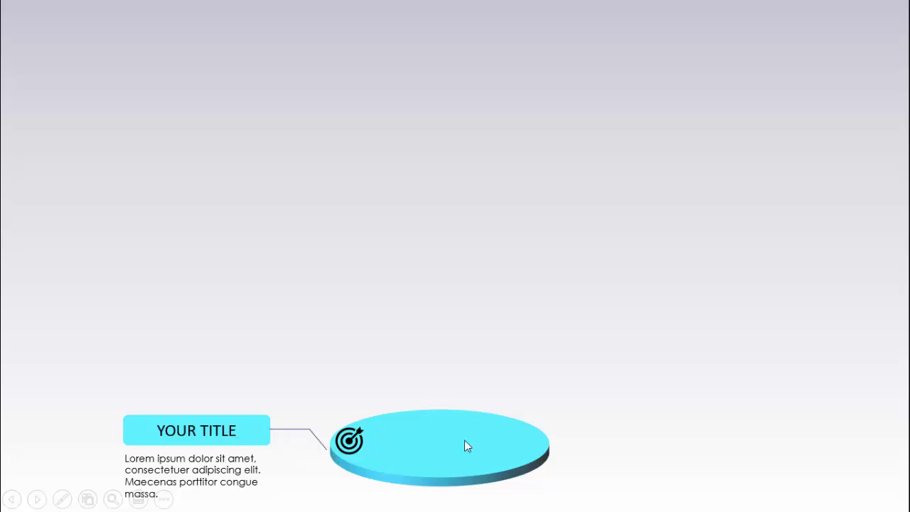
Step: Play the slideshow through the purple, yellow and red disc animations, then return to editing slide 2
left_click(689, 403)
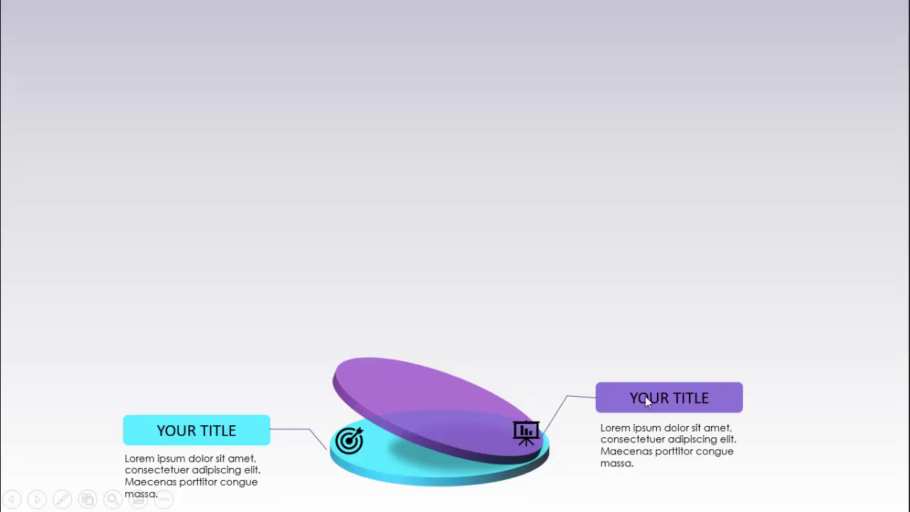
left_click(791, 363)
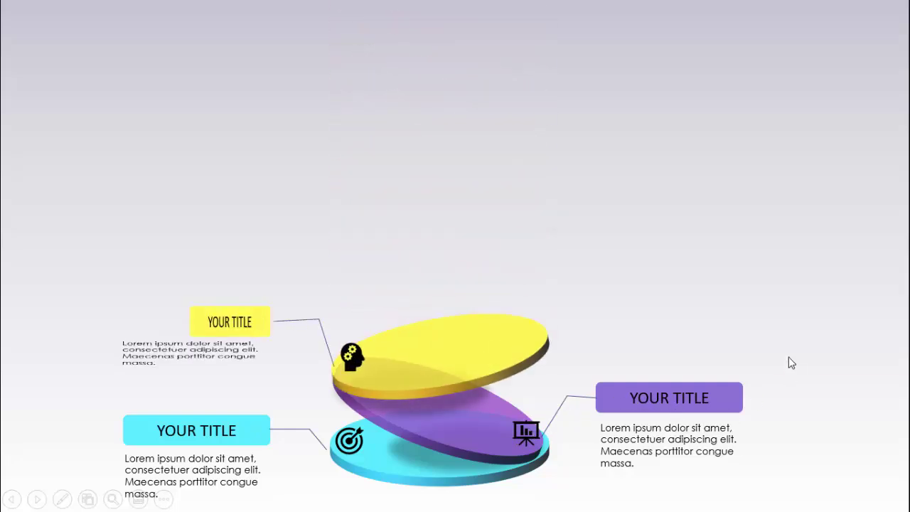
left_click(789, 357)
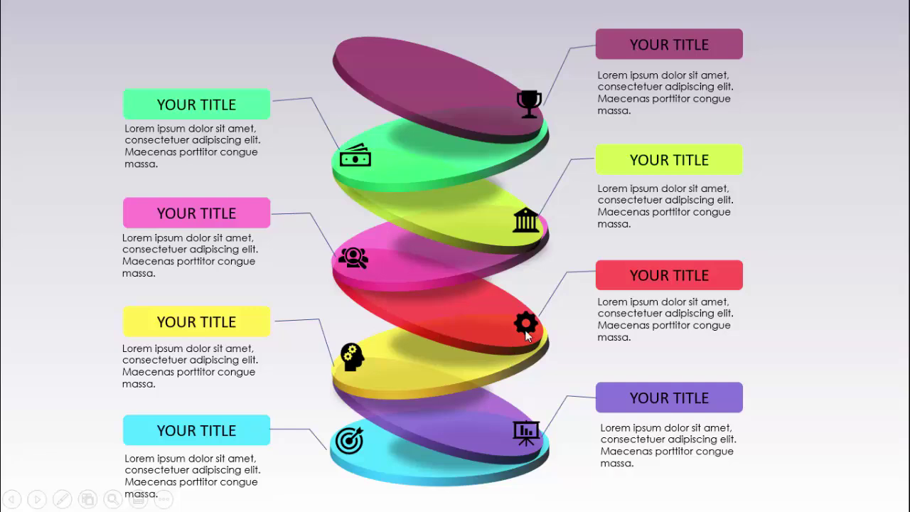
left_click(796, 226)
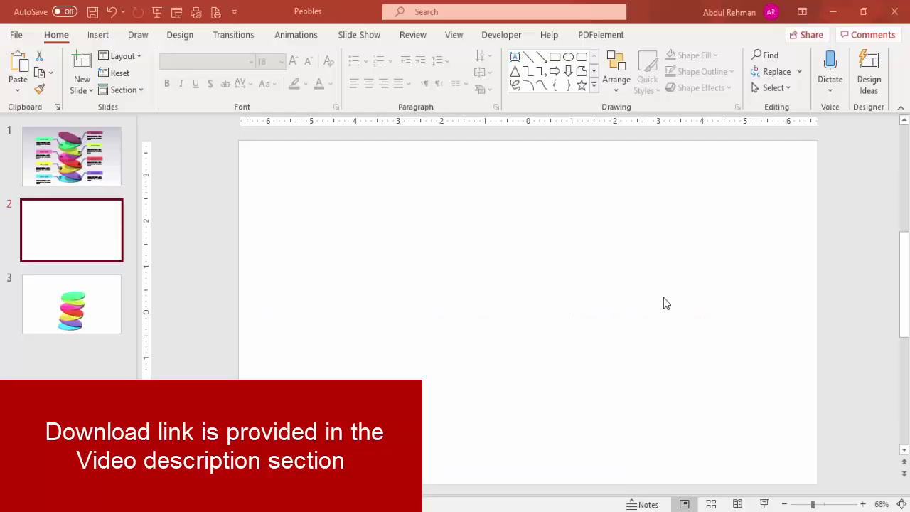
left_click(455, 35)
Step: Turn on the slide guides and draw a circle just right of the slide centre
left_click(270, 87)
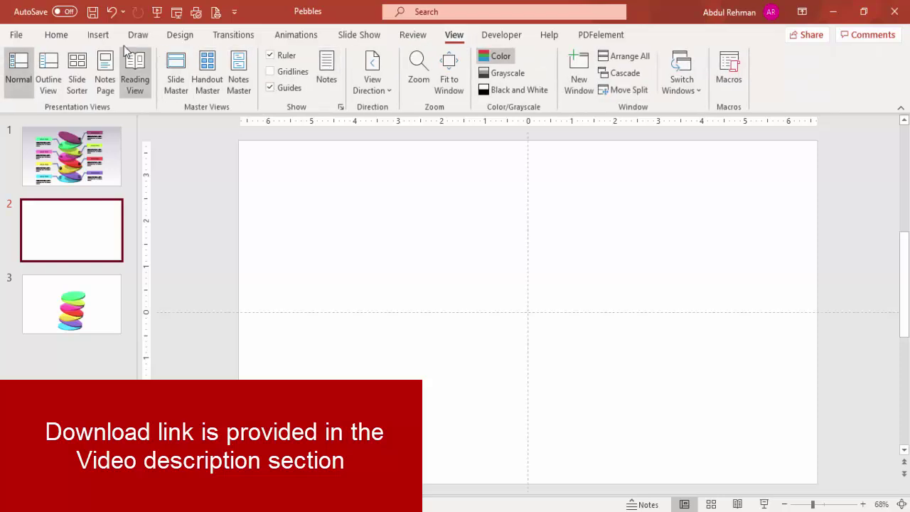
left_click(98, 35)
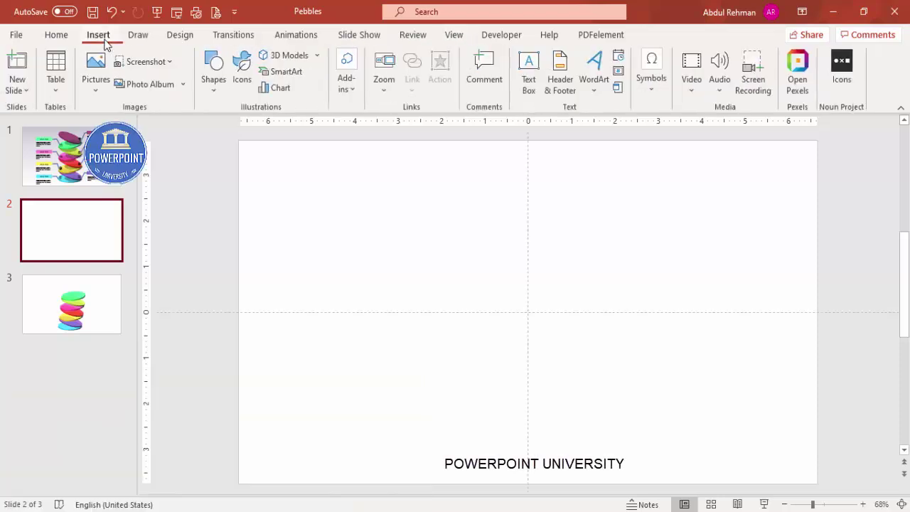
left_click(219, 89)
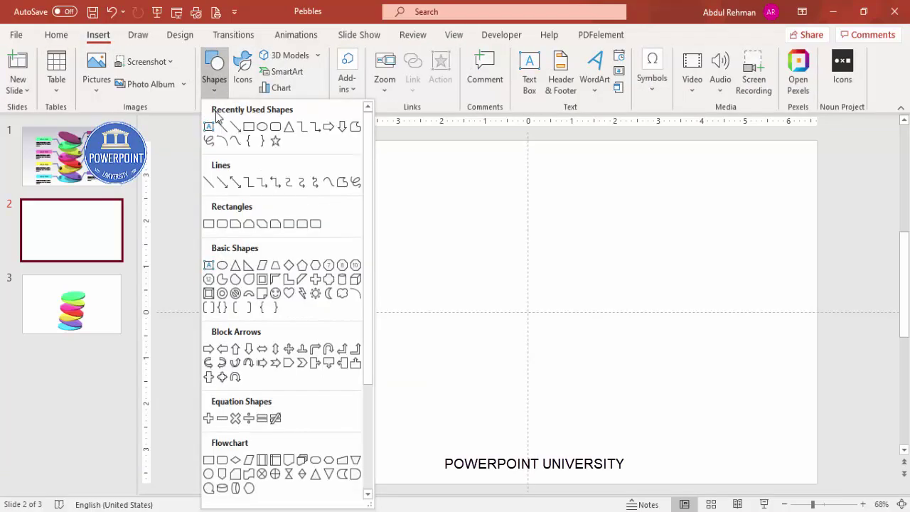
left_click(224, 264)
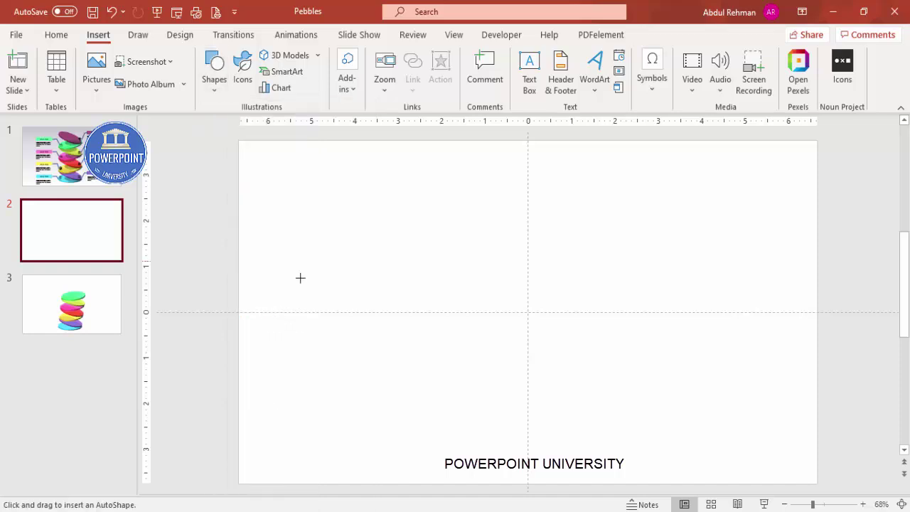
left_click_drag(487, 274, 602, 396)
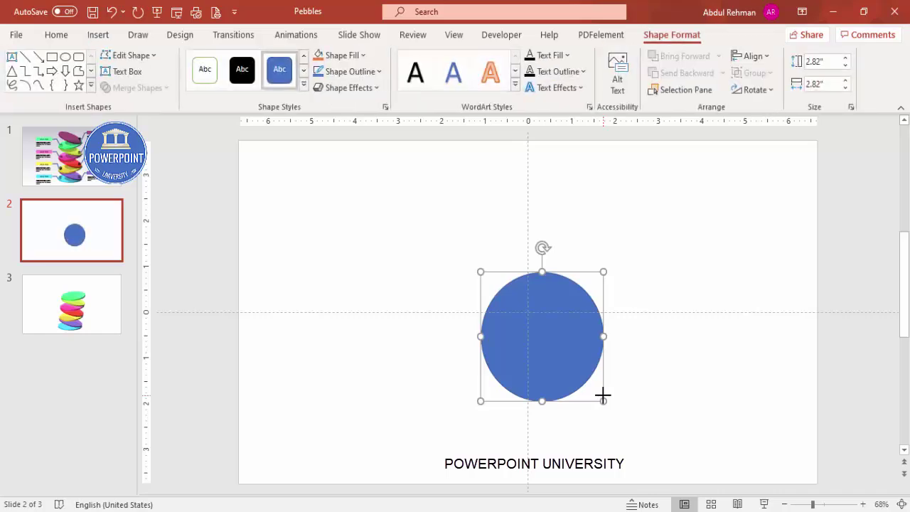
Step: Remove the circle's outline
left_click(356, 71)
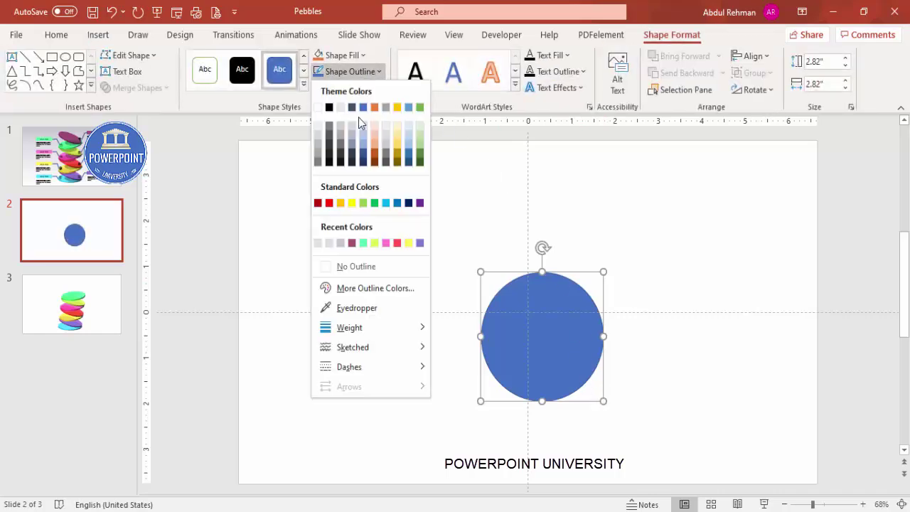
left_click(353, 264)
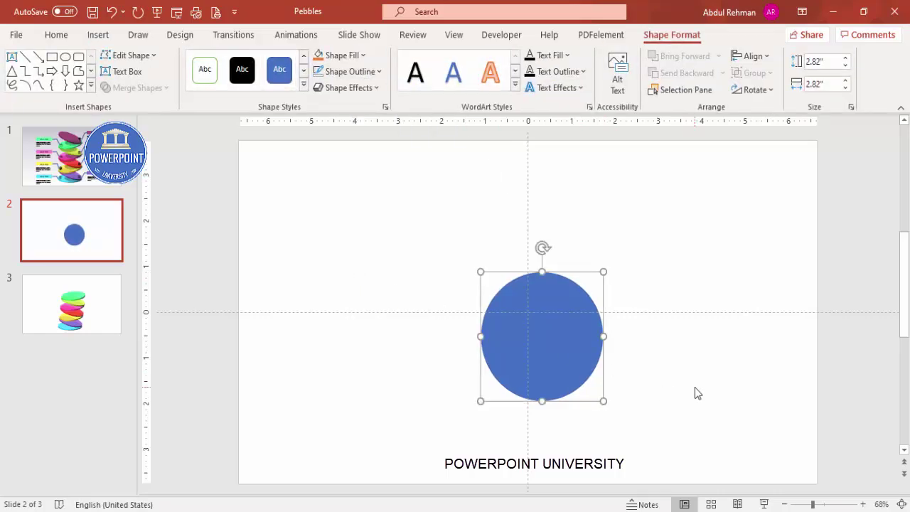
right_click(569, 340)
Step: Tilt the circle with the Off Axis 2: Top 3-D rotation preset
left_click(626, 472)
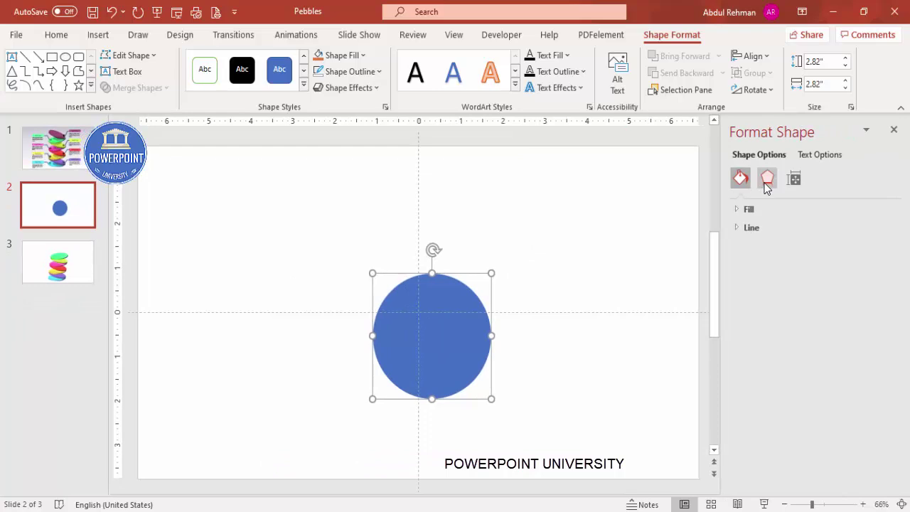
left_click(765, 182)
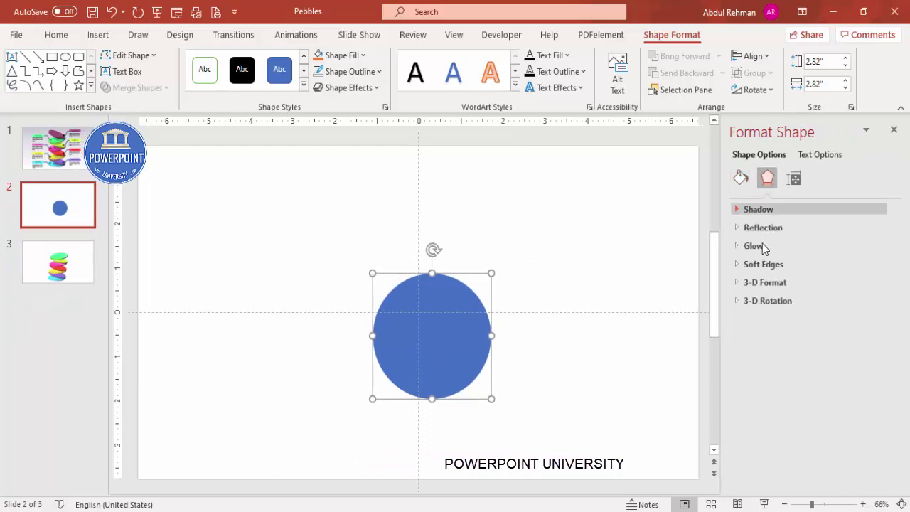
left_click(739, 301)
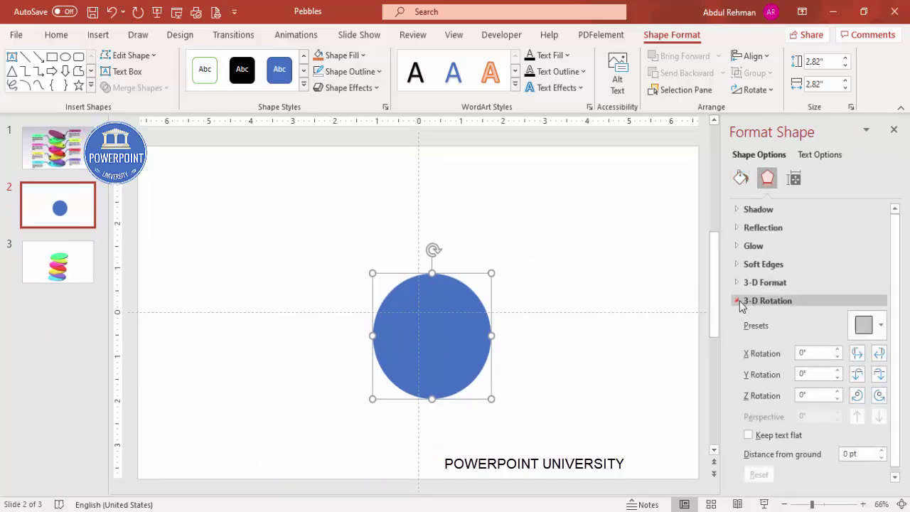
left_click(867, 326)
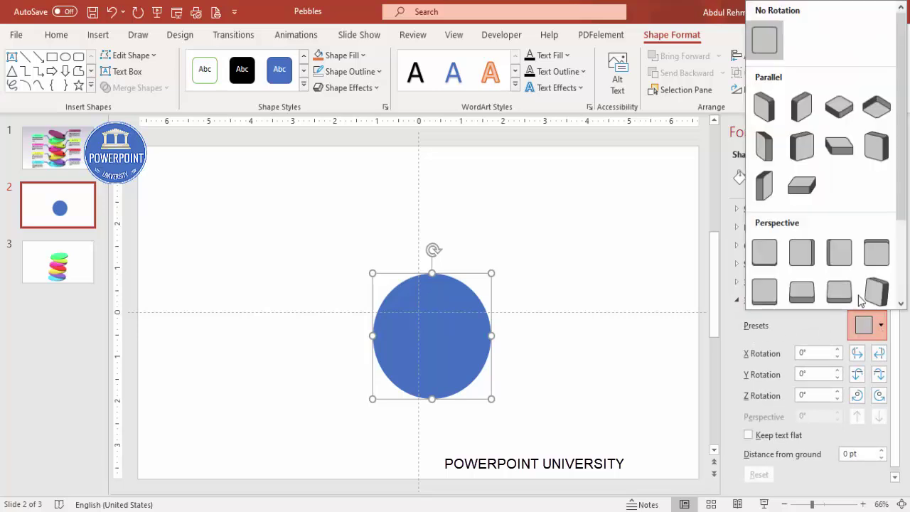
left_click(796, 184)
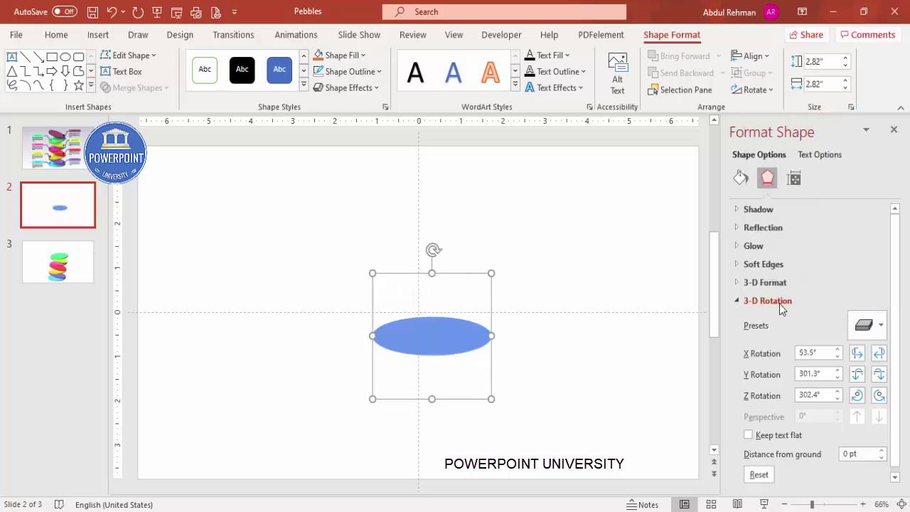
Step: Give the disc 13 pt depth and move it down toward the slide bottom
left_click(761, 283)
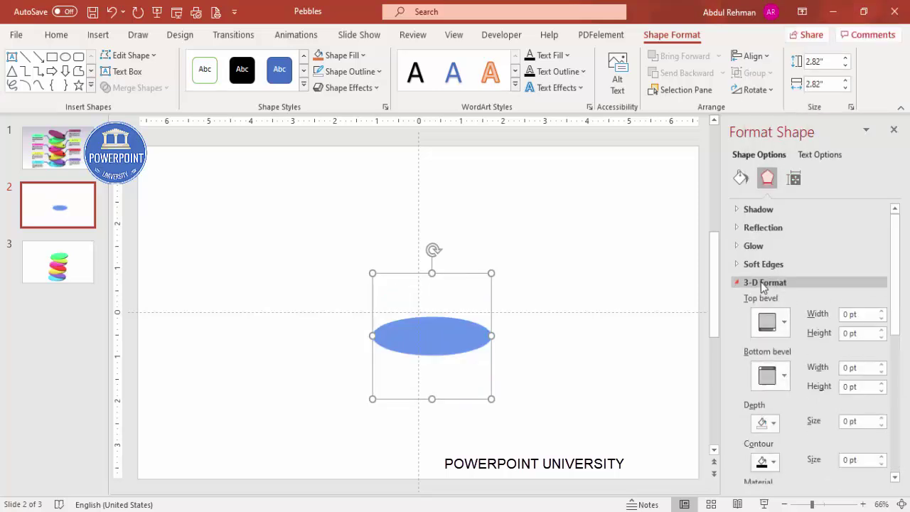
left_click(881, 418)
left_click_drag(882, 419, 883, 422)
left_click_drag(429, 335, 411, 415)
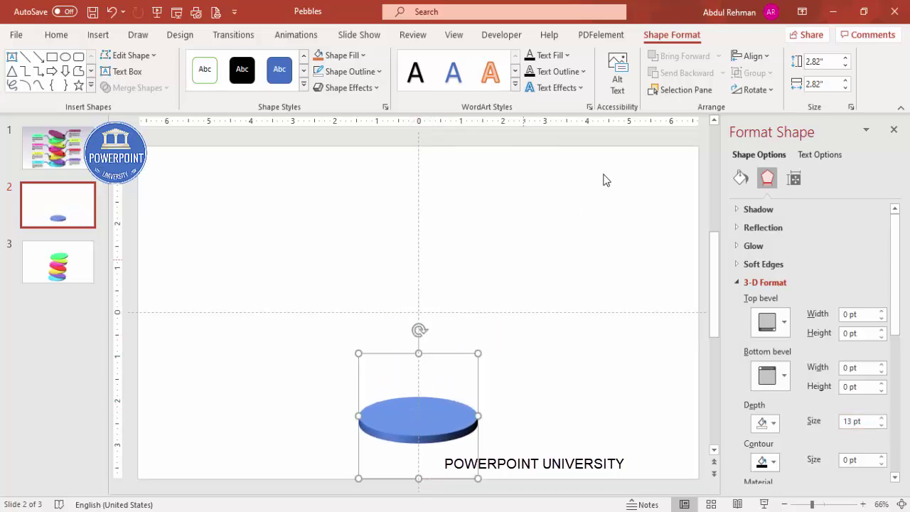
left_click(340, 55)
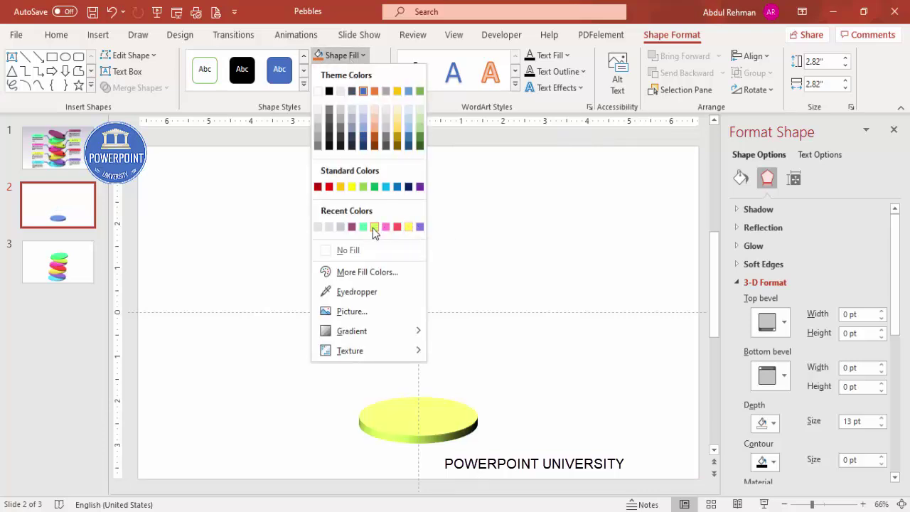
Step: Fill the disc light blue at 15% transparency and duplicate it
left_click(386, 187)
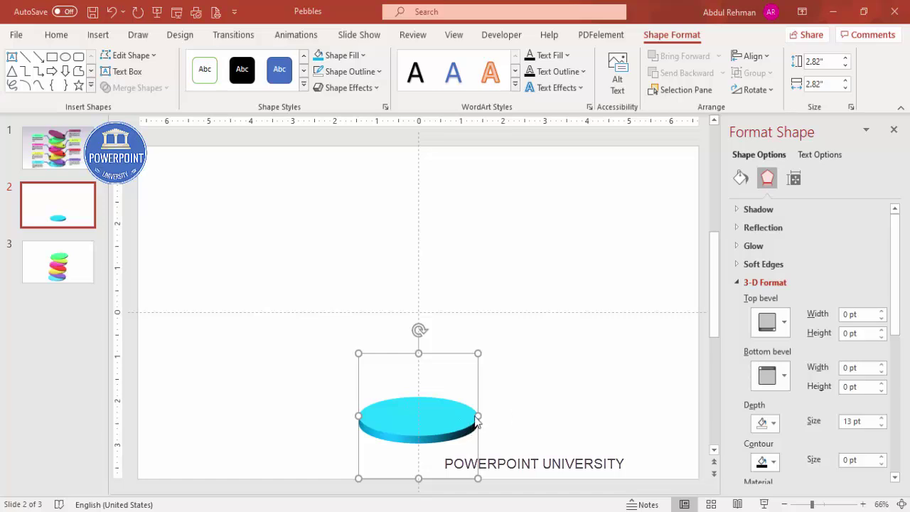
left_click(739, 178)
left_click(743, 209)
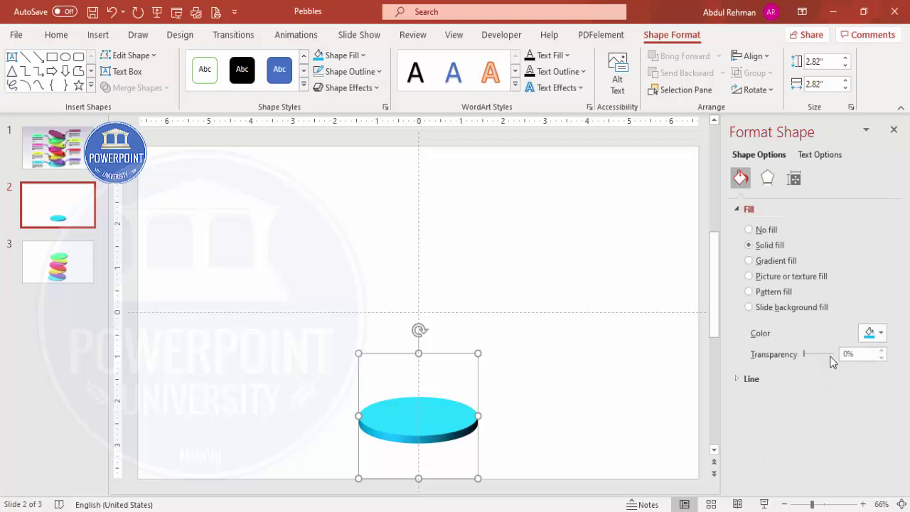
left_click(881, 351)
left_click(881, 350)
left_click(882, 357)
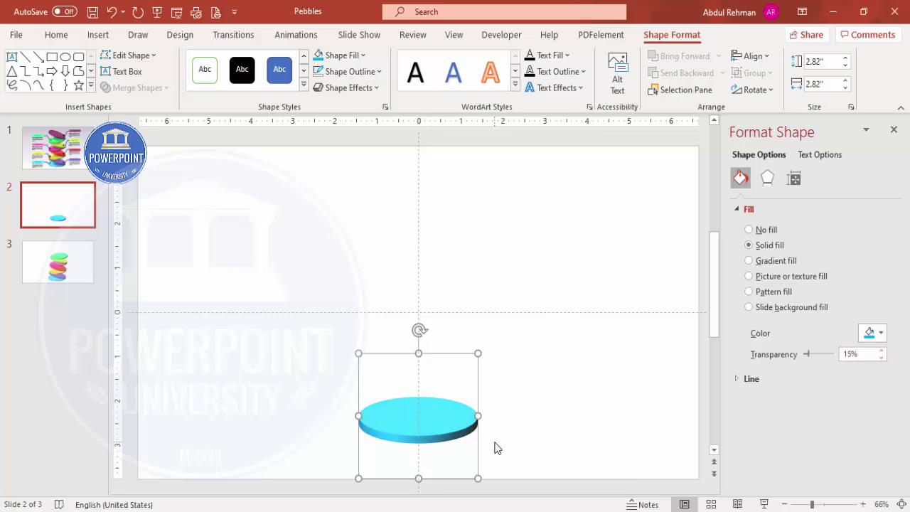
key("ctrl+d")
Step: Colour the disc copy coral pink and settle it just above the cyan disc
left_click_drag(430, 449, 470, 413)
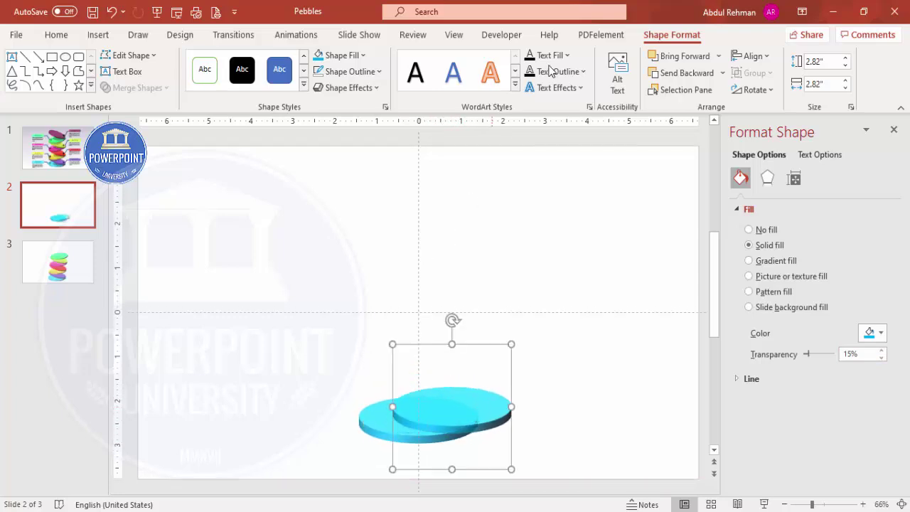
left_click(334, 57)
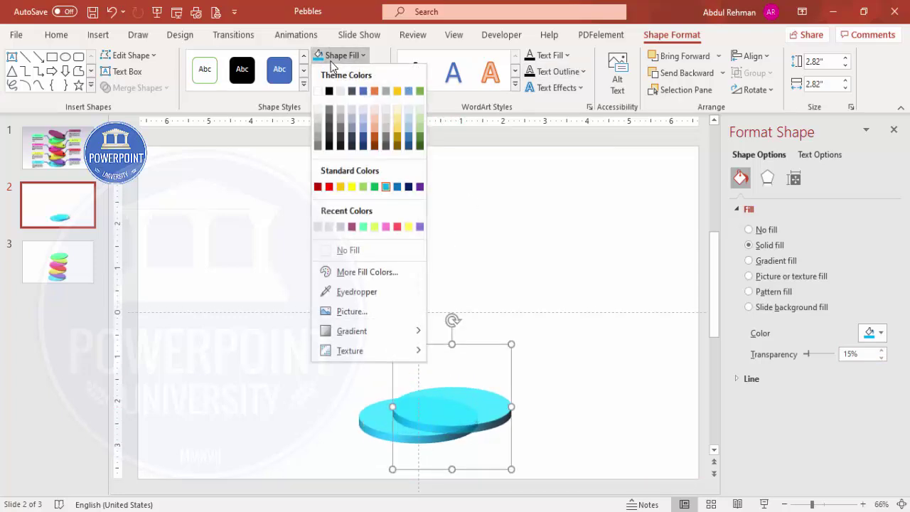
left_click(393, 226)
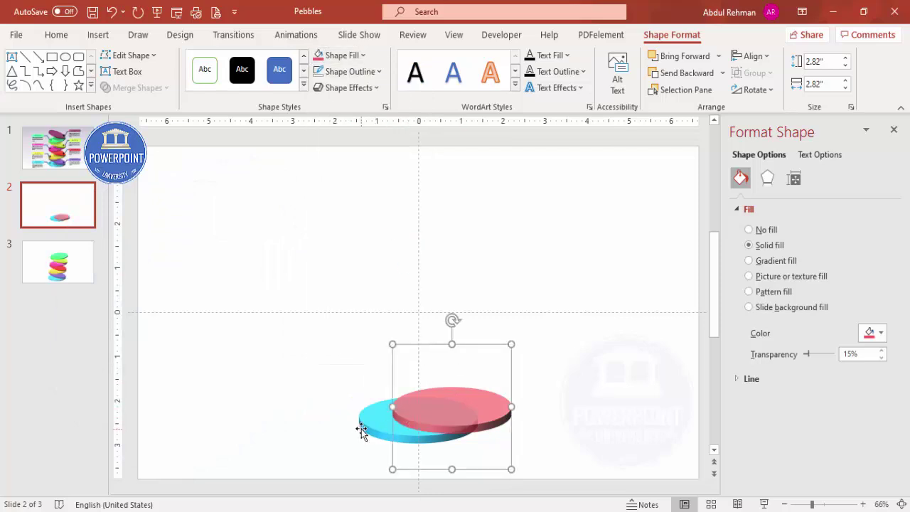
left_click_drag(487, 411, 454, 406)
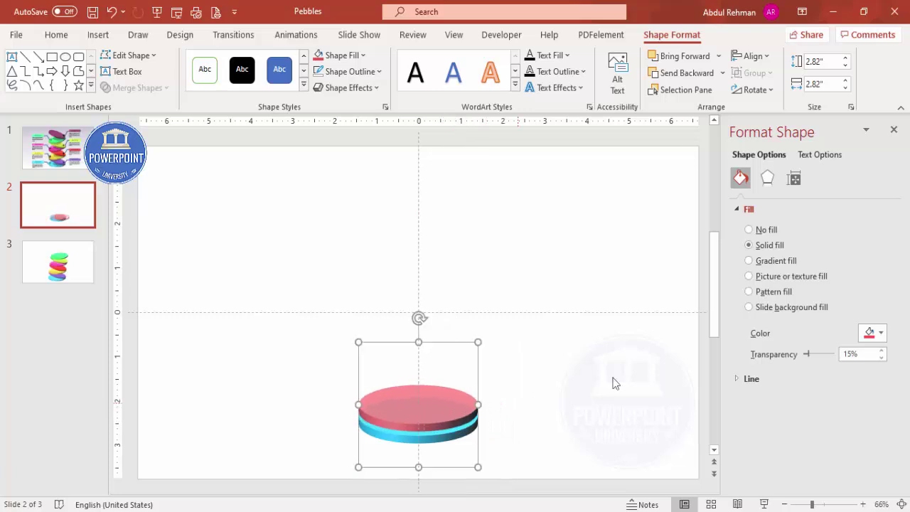
Step: Set the pink disc's Z rotation to 282.4° and move it up over the blue disc
left_click(774, 177)
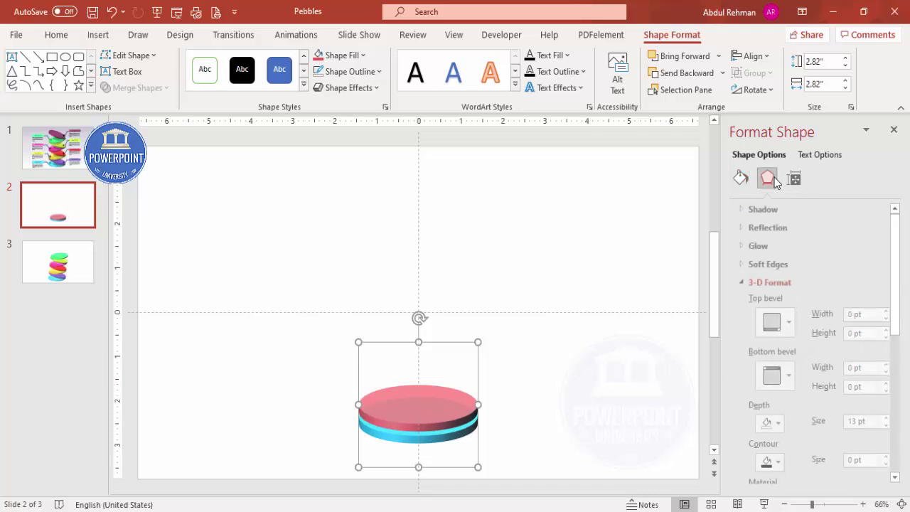
left_click(736, 281)
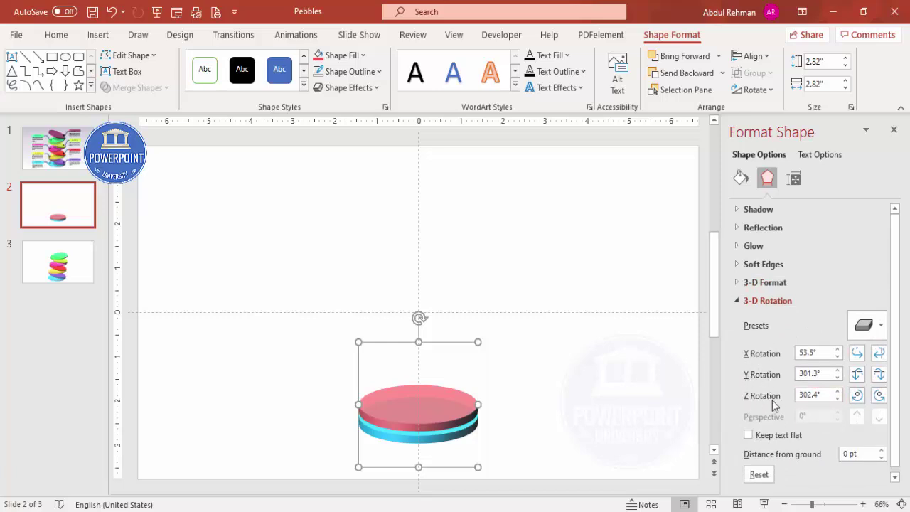
left_click(880, 398)
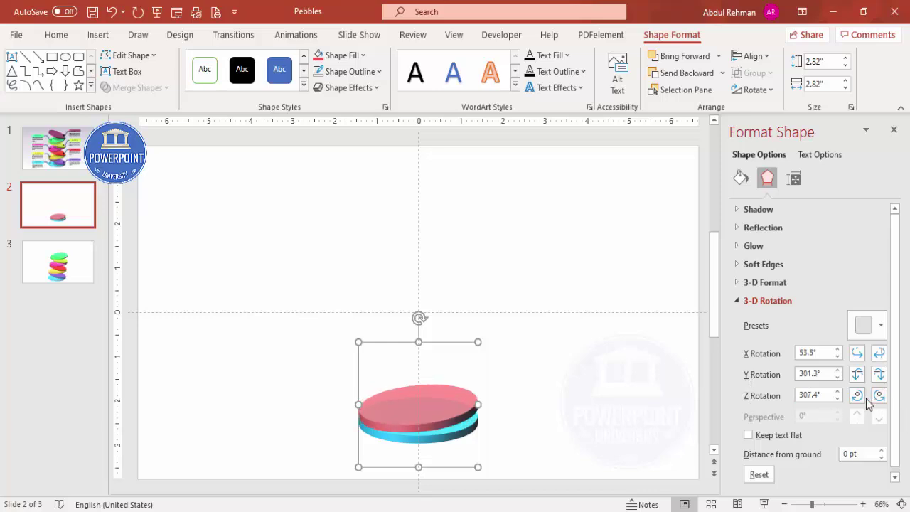
left_click(858, 398)
left_click(857, 398)
left_click(858, 398)
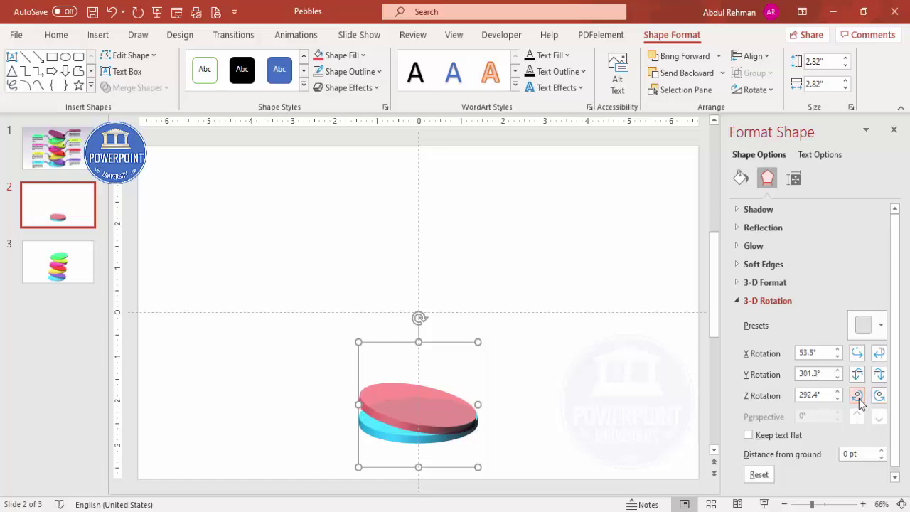
left_click(858, 397)
left_click(858, 397)
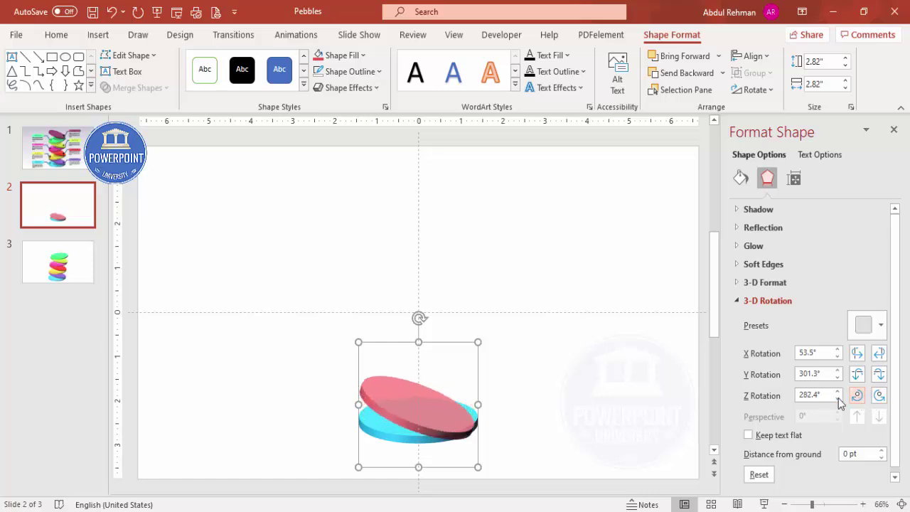
mouse_move(430, 409)
left_mouse_down()
mouse_move(438, 395)
mouse_move(428, 393)
left_mouse_up()
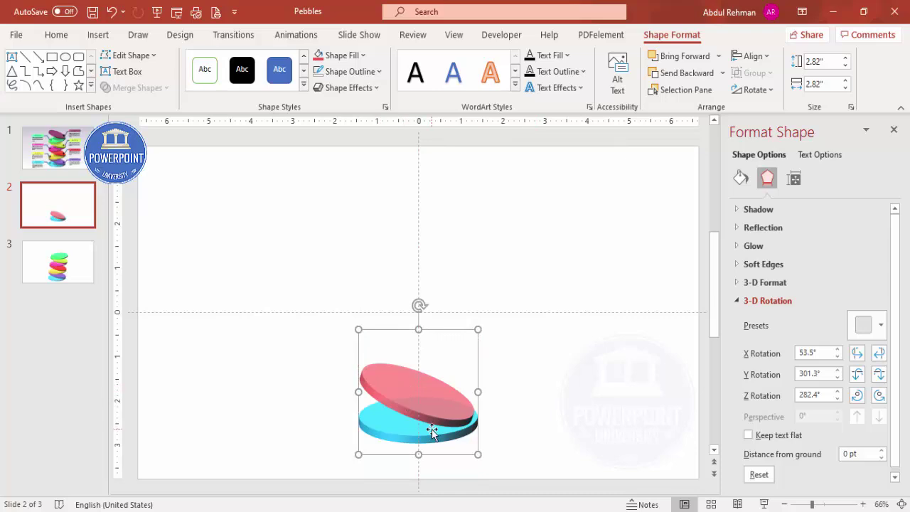
Step: Fine-tune the pink disc's tilt back to 282.4° and duplicate it
left_click(856, 395)
left_click(879, 395)
left_click(879, 395)
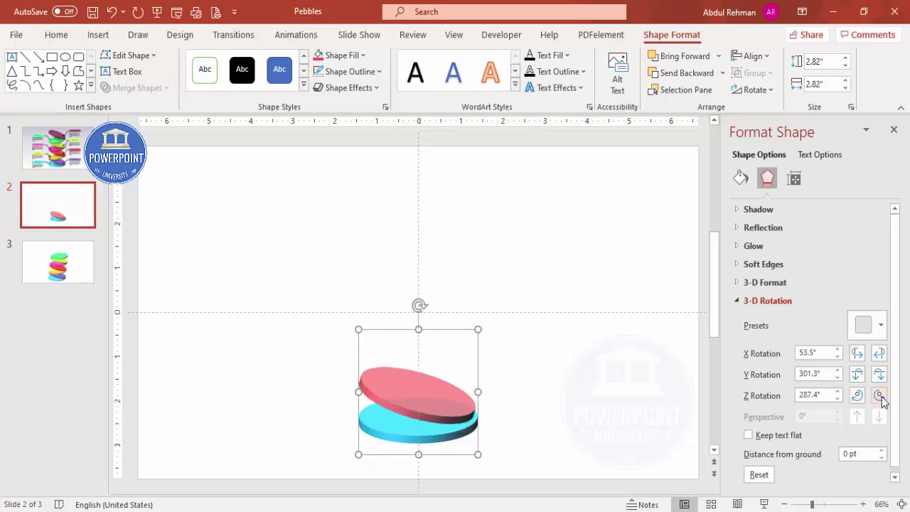
left_click(858, 396)
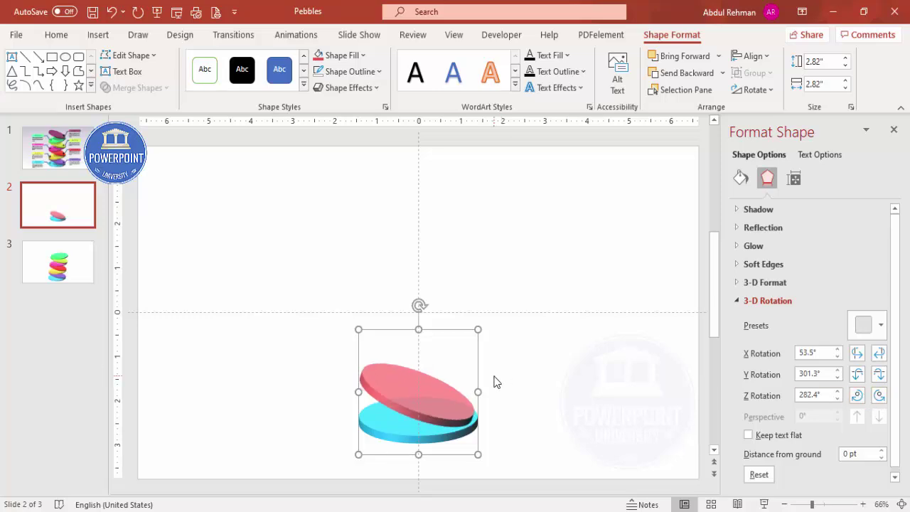
key("ctrl+d")
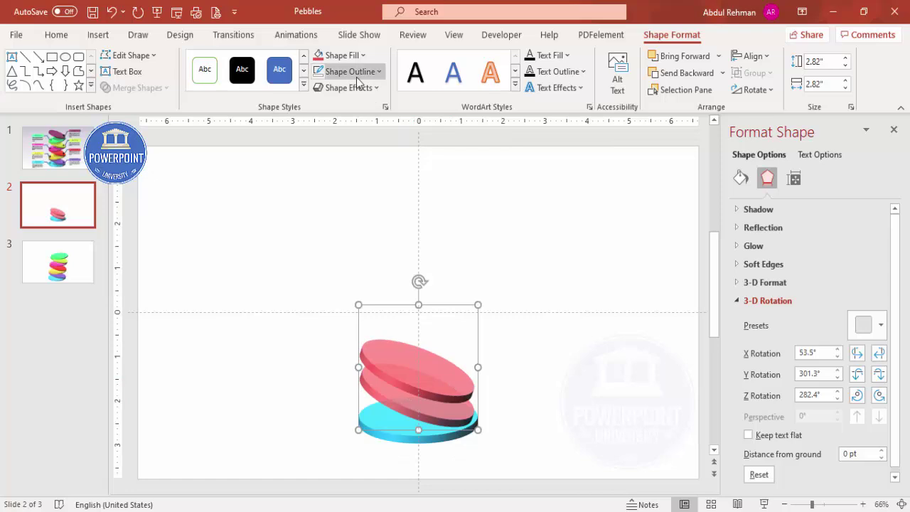
Step: Colour the top disc copy purple, rotate it around Z and reposition it in the stack
left_click(362, 55)
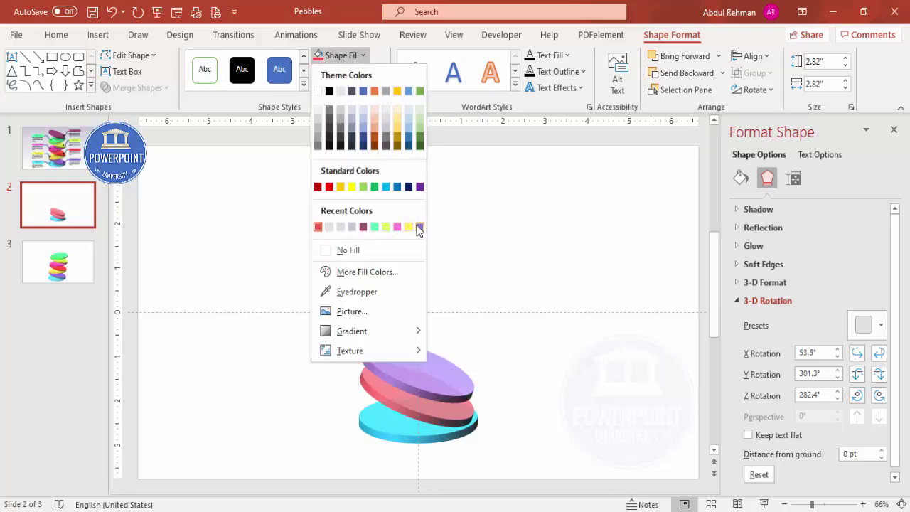
left_click(419, 227)
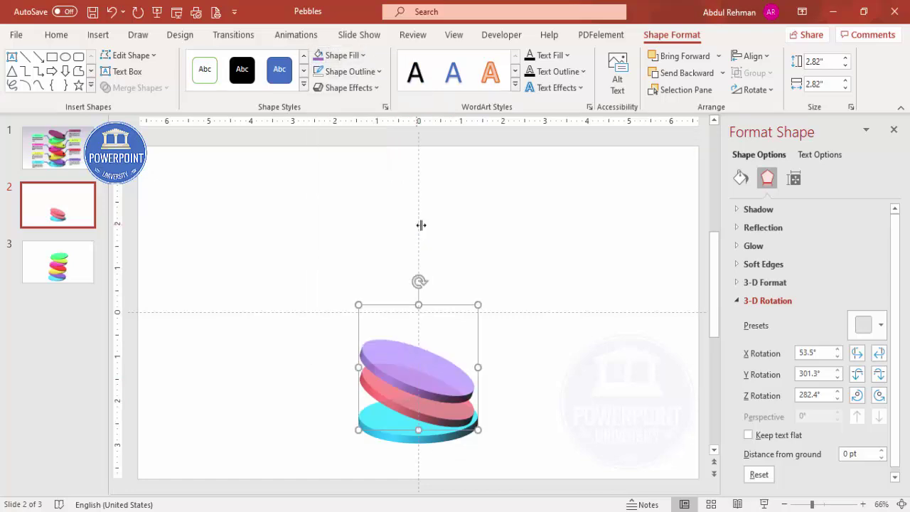
left_click(857, 396)
left_click(878, 396)
left_click(878, 396)
left_click(878, 396)
left_click(878, 397)
left_click(879, 397)
left_click(879, 397)
left_click_drag(432, 386, 433, 374)
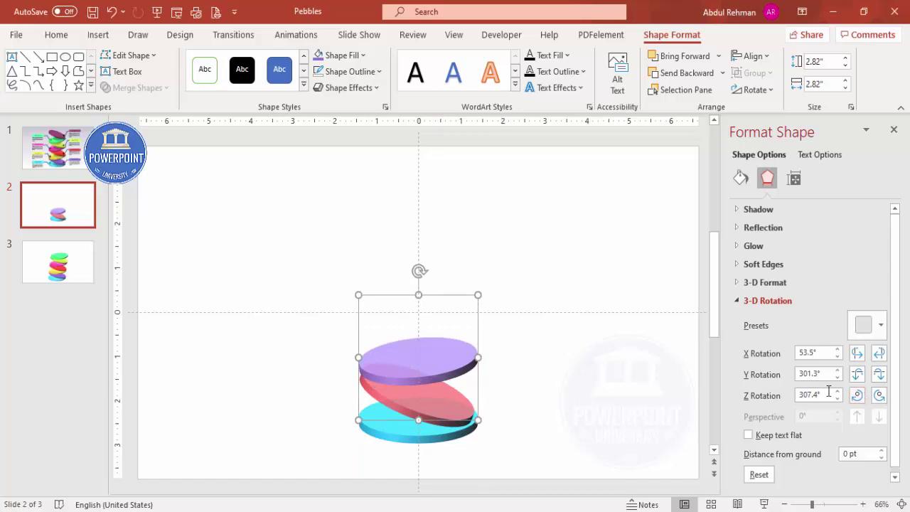
Step: Ease the purple disc's Z rotation to 312.4°
left_click(858, 396)
left_click(879, 395)
left_click(879, 395)
left_click(879, 395)
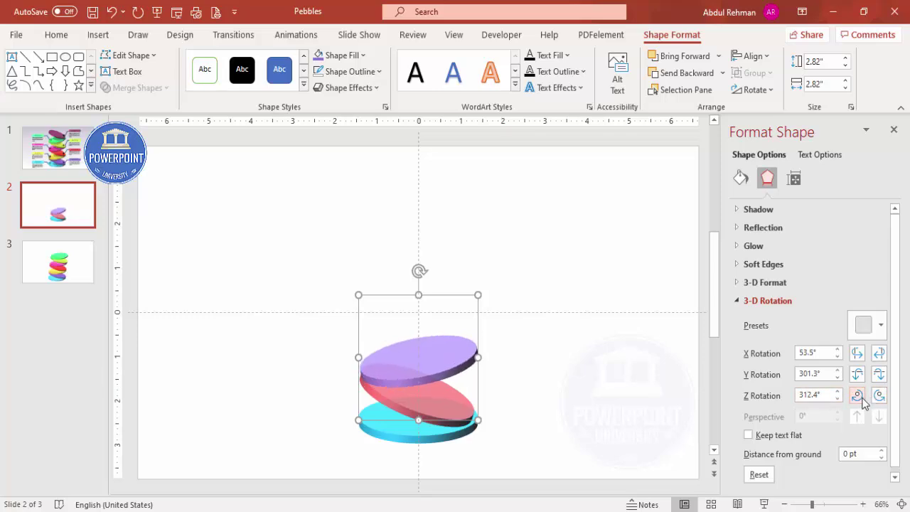
Step: Restack the discs so pink and purple alternate, adding a pink copy on top
left_click(425, 410)
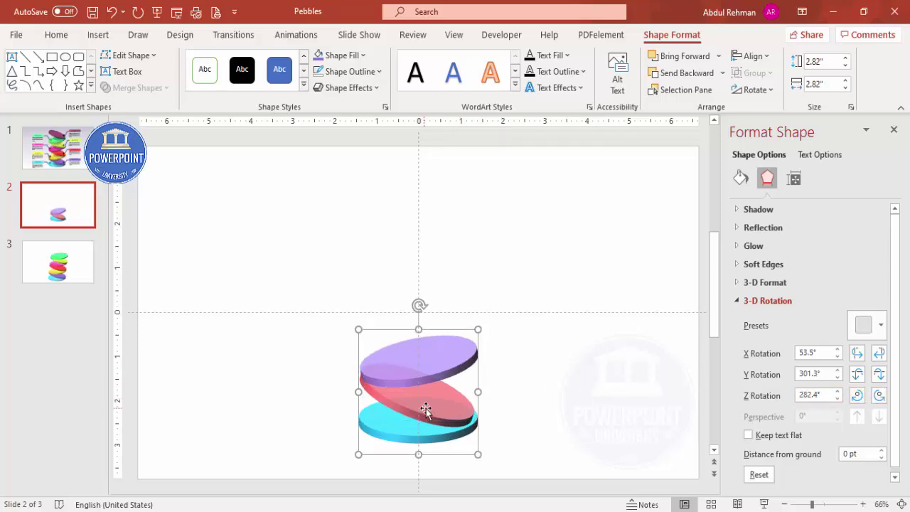
left_click_drag(427, 409, 425, 333)
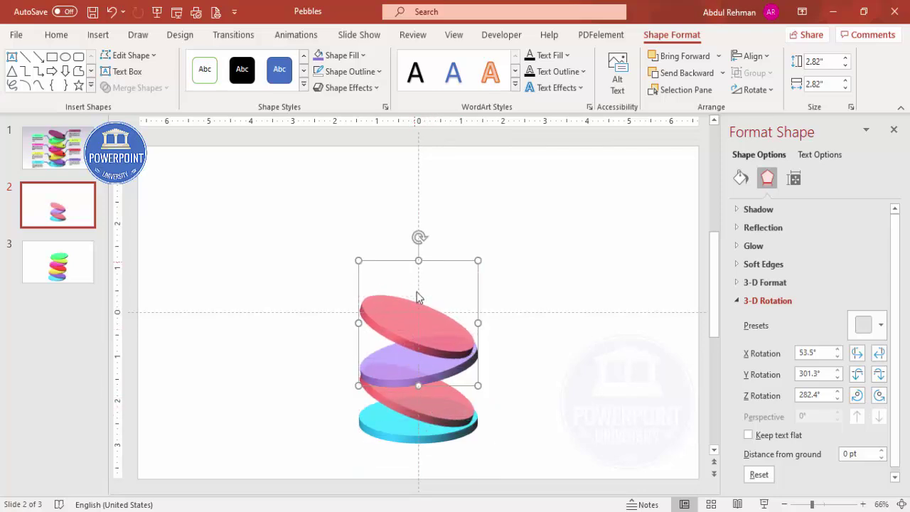
left_click(386, 377)
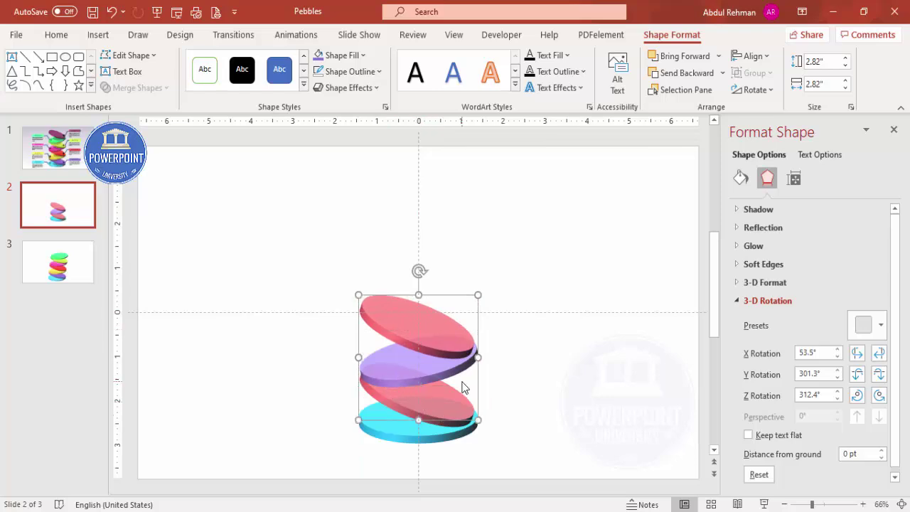
left_click_drag(427, 382, 423, 304)
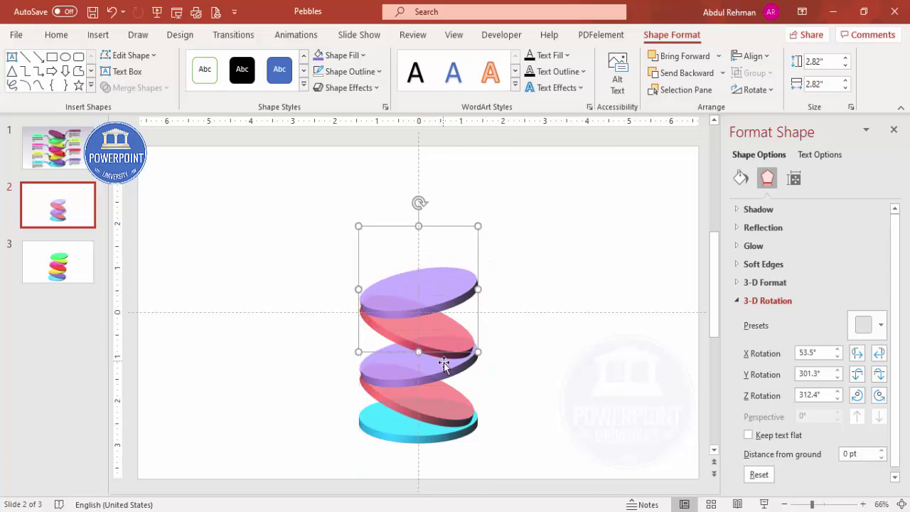
left_click(447, 340)
left_click_drag(446, 338, 443, 260)
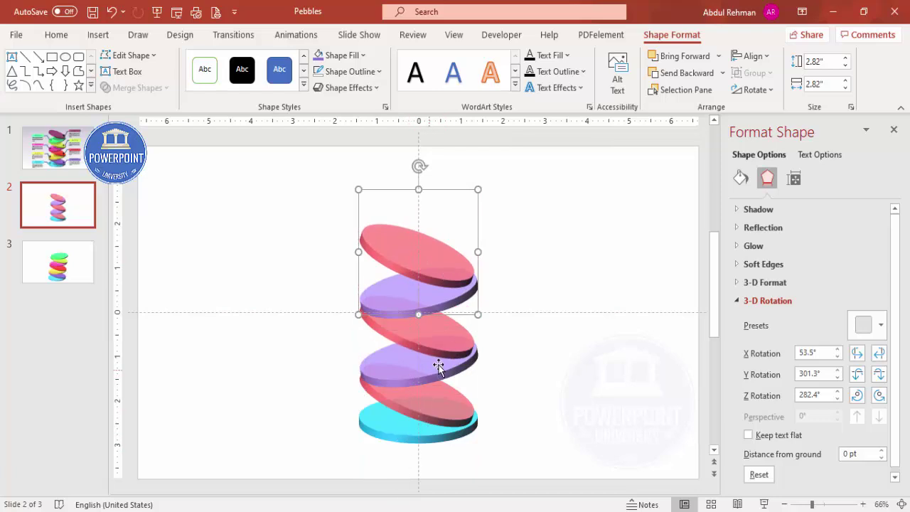
left_click(556, 329)
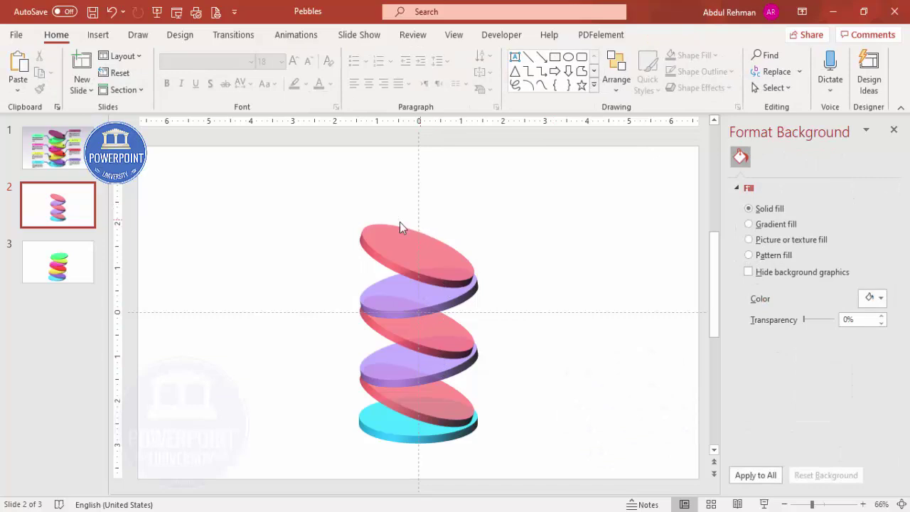
Step: Select the whole stack, then undo the last three changes
left_click_drag(341, 201, 550, 500)
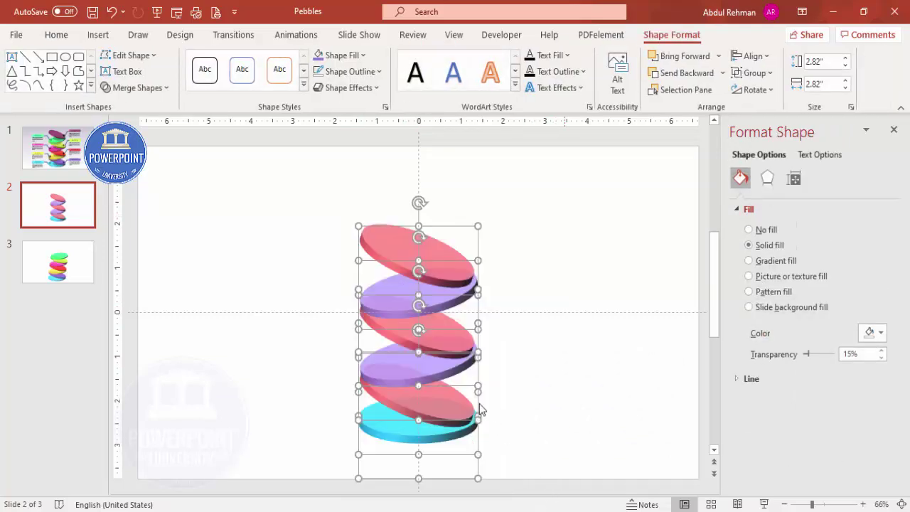
key("ctrl+z")
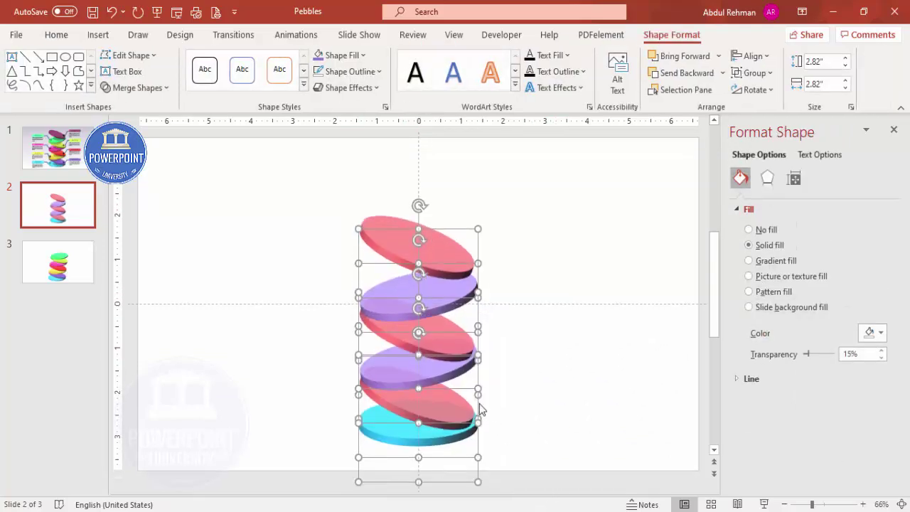
key("ctrl+z")
key("ctrl+z")
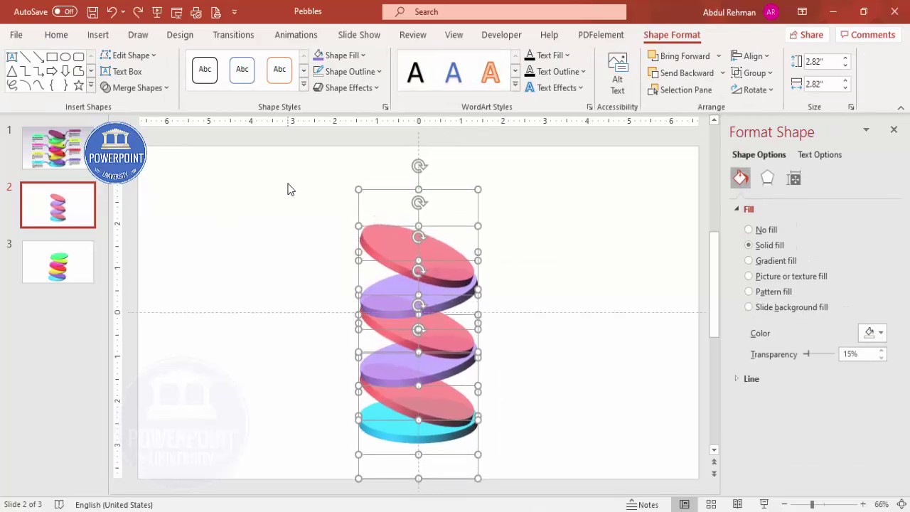
key("ctrl+z")
key("ctrl+z")
key("ctrl+z")
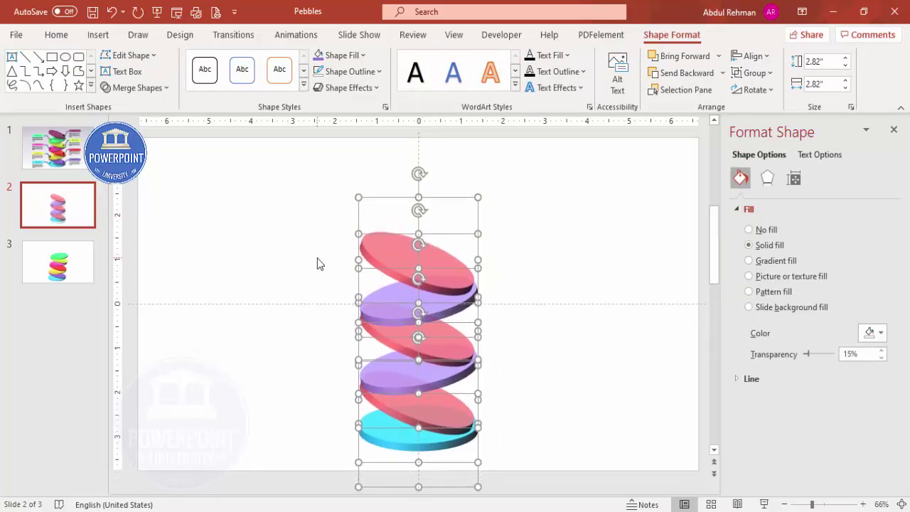
left_click(509, 360)
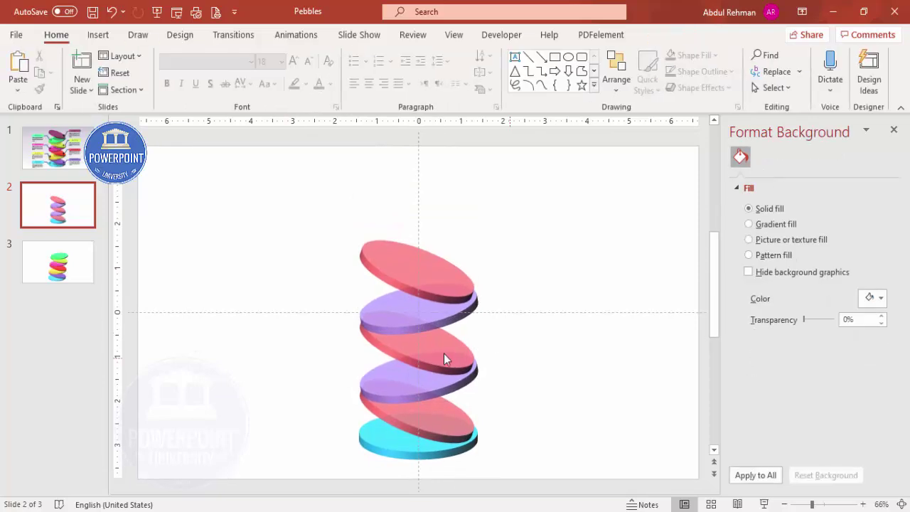
Step: Recolour the middle disc yellow, the second disc red and the top disc purple
left_click(443, 353)
left_click(335, 55)
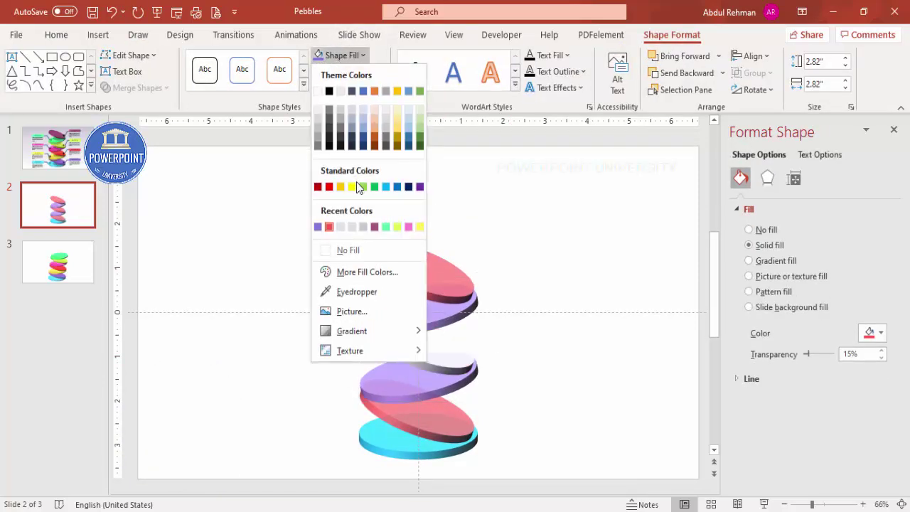
left_click(382, 300)
left_click(406, 311)
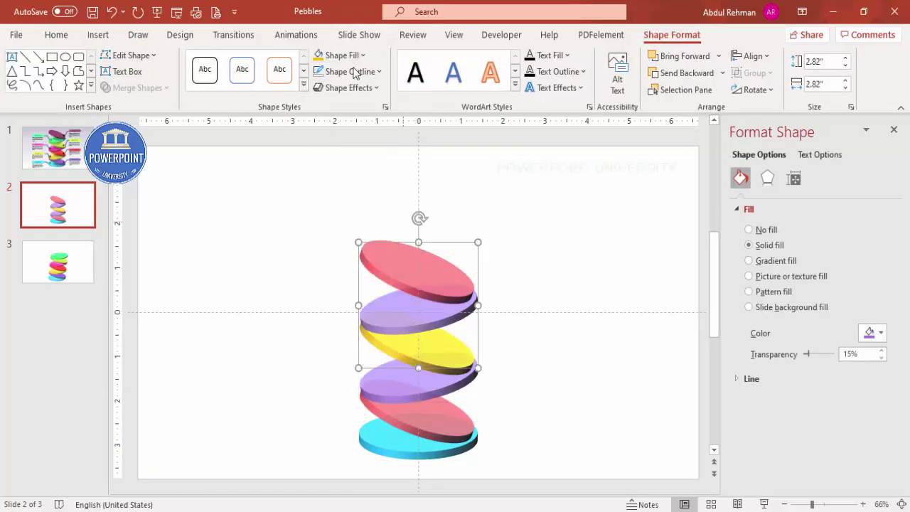
left_click(346, 57)
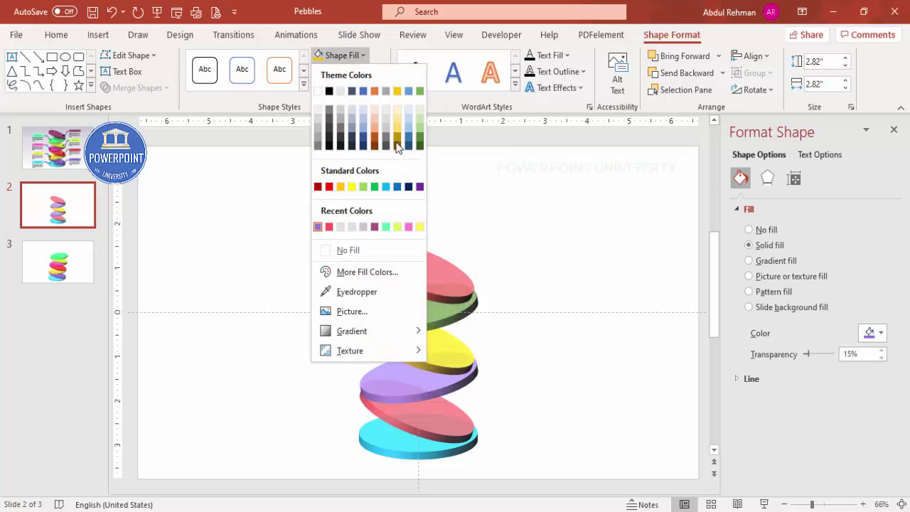
left_click(329, 186)
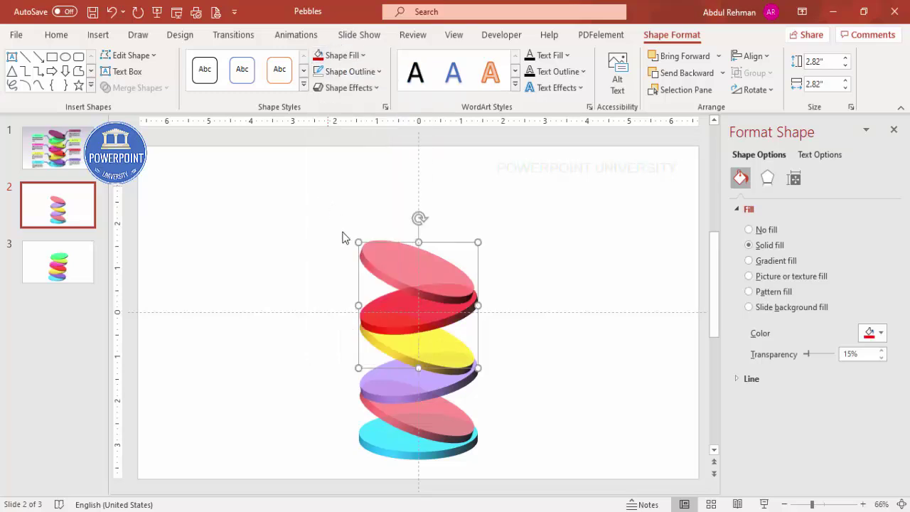
left_click(390, 254)
left_click(346, 55)
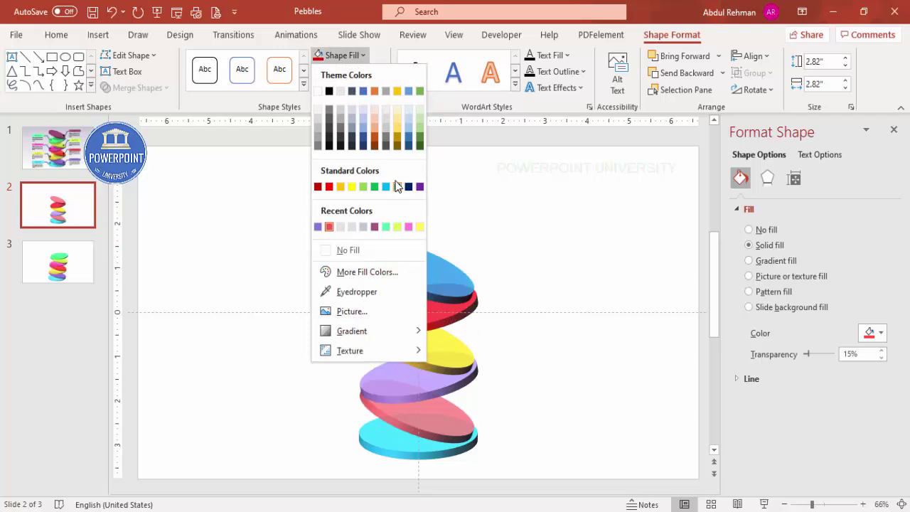
left_click(375, 227)
left_click(534, 246)
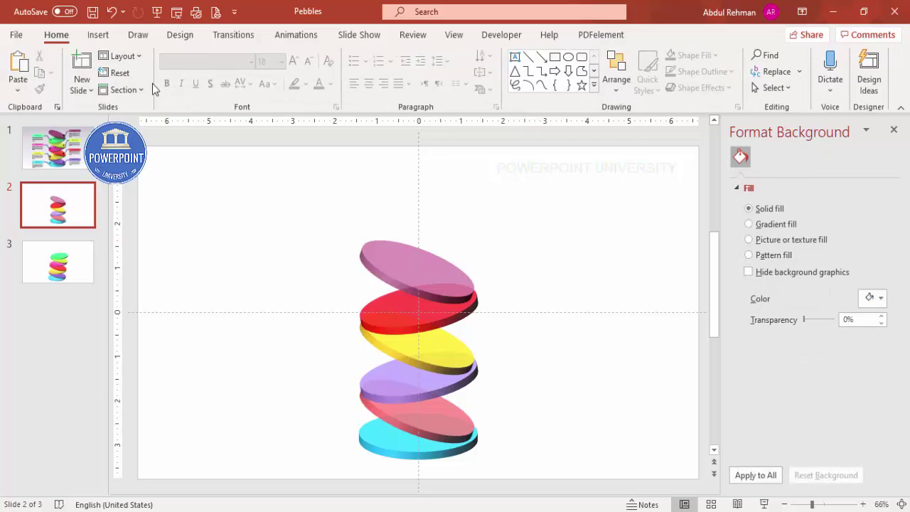
Step: Draw an outline-free oval to the left of the disc stack
left_click(98, 35)
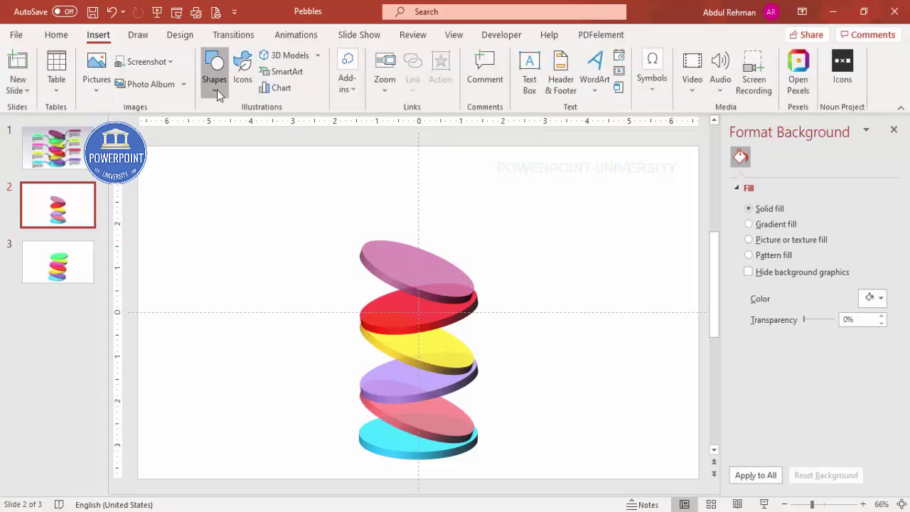
left_click(217, 90)
left_click(225, 265)
left_click_drag(217, 269, 337, 321)
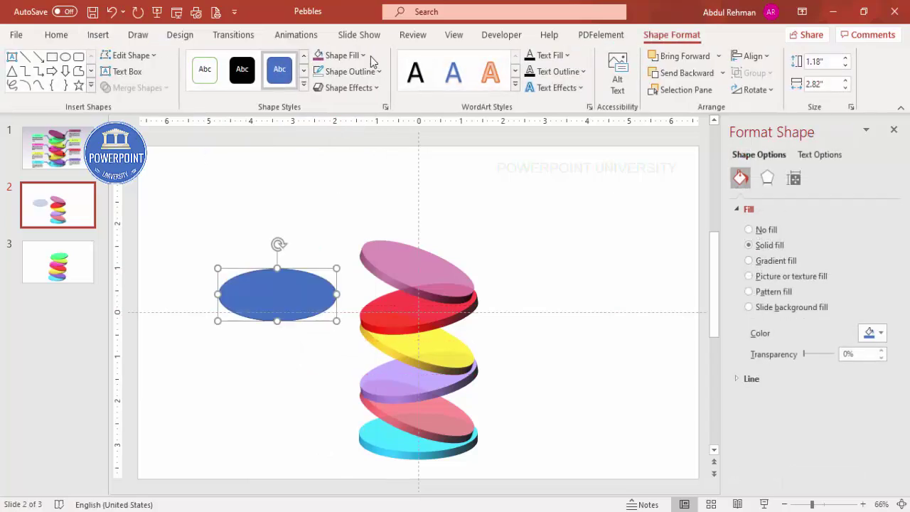
left_click(355, 71)
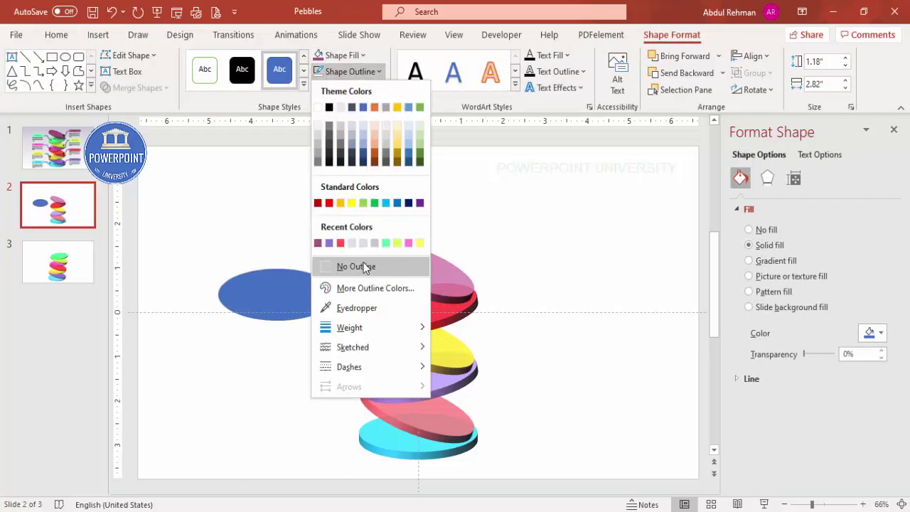
left_click(355, 265)
Step: Fill the oval semi-transparent black and give it 19 pt soft edges
left_click(345, 56)
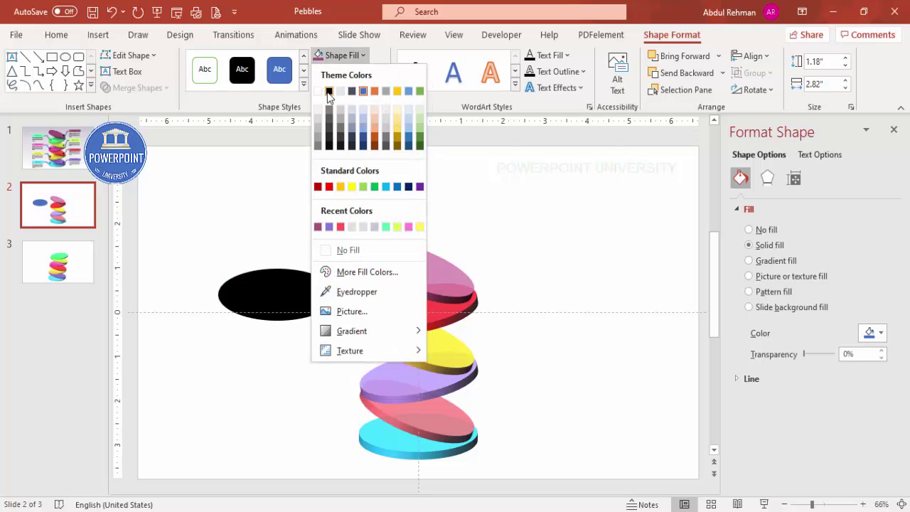
left_click(329, 92)
left_click_drag(805, 354, 821, 354)
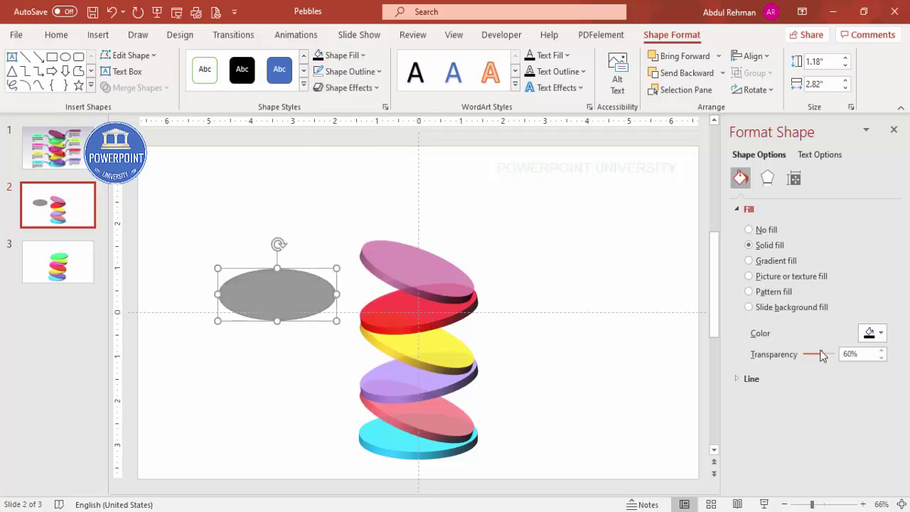
left_click(767, 179)
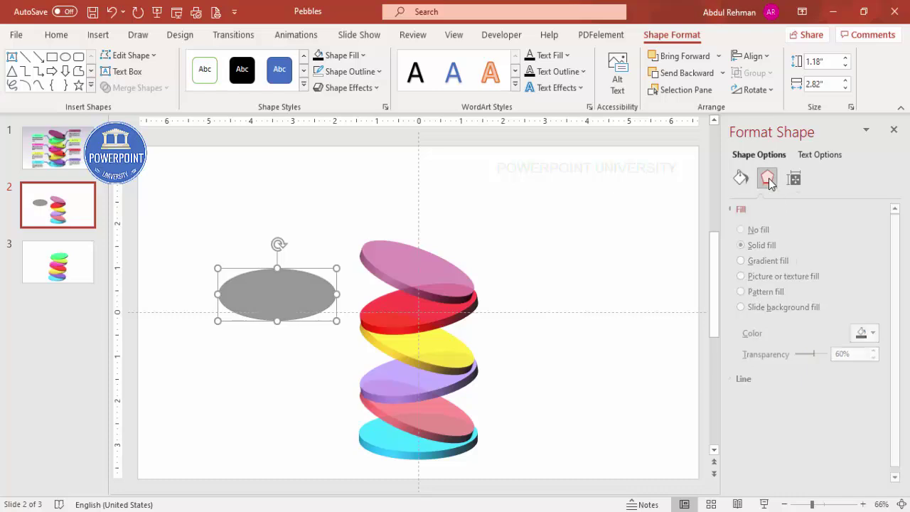
left_click(764, 265)
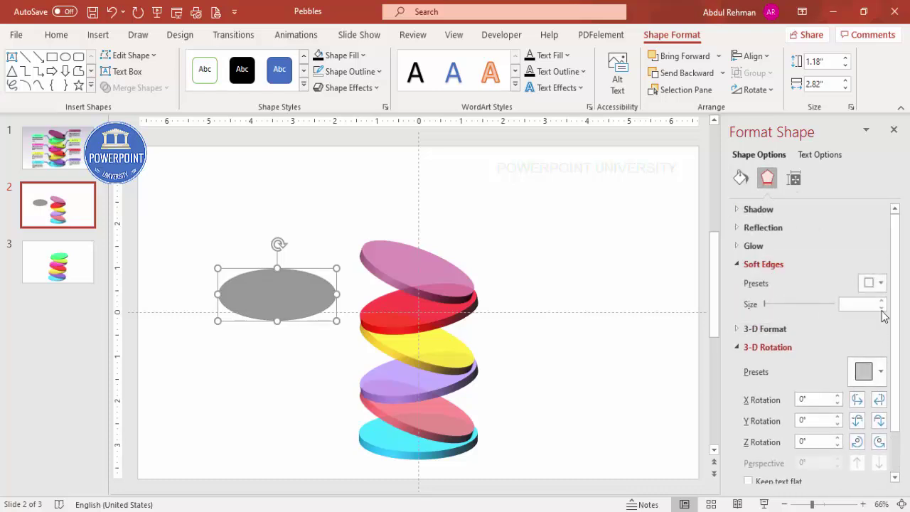
left_click(881, 301)
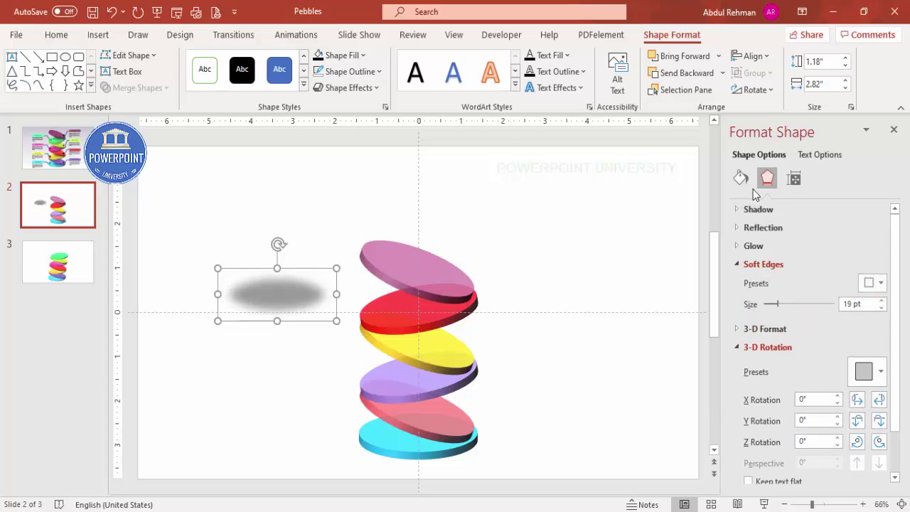
Step: Raise the oval's fill transparency to 70% and drag it beneath the bottom disc
left_click(740, 178)
left_click_drag(822, 352, 825, 351)
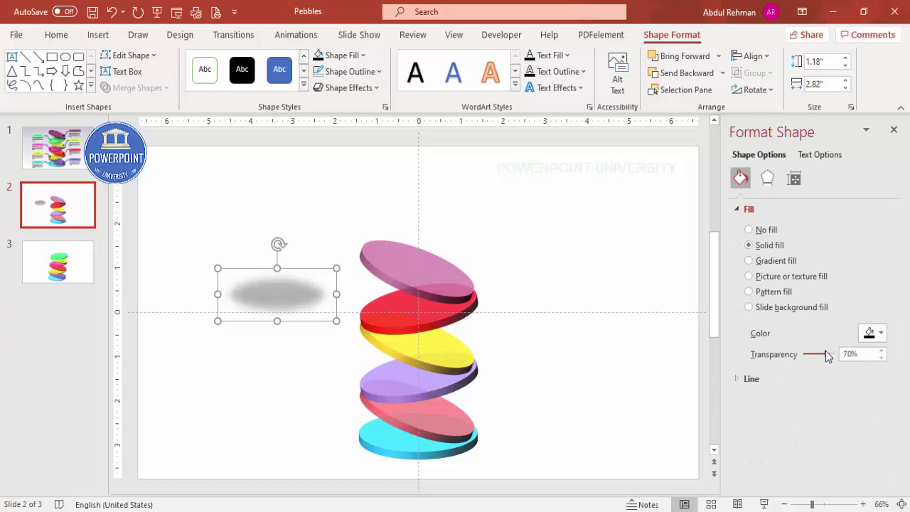
left_click_drag(290, 296, 427, 426)
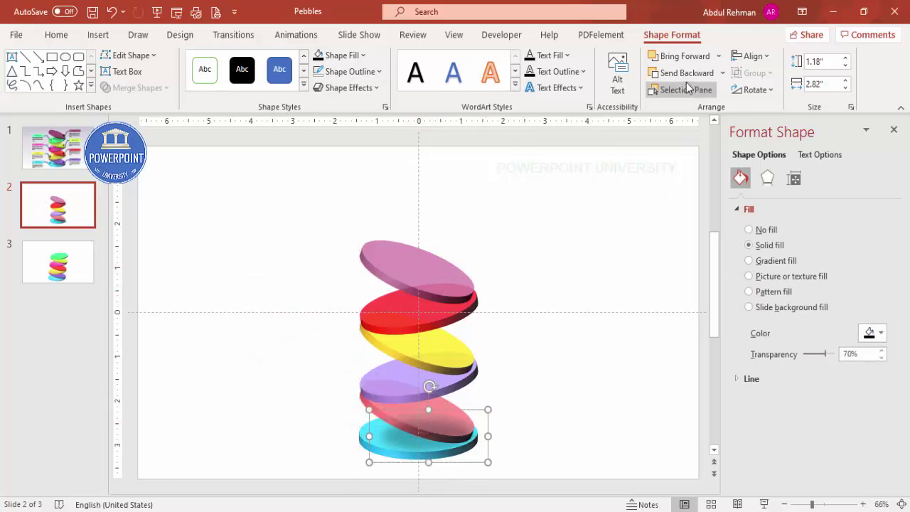
Step: Send the shadow behind the cyan disc and place a copy behind the purple disc
left_click(683, 74)
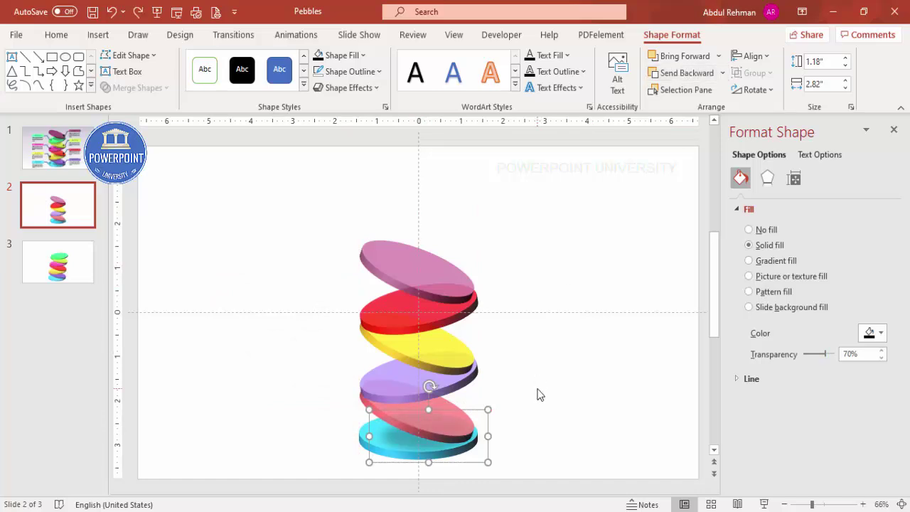
left_click_drag(430, 443, 401, 400)
left_click(687, 75)
left_click(684, 72)
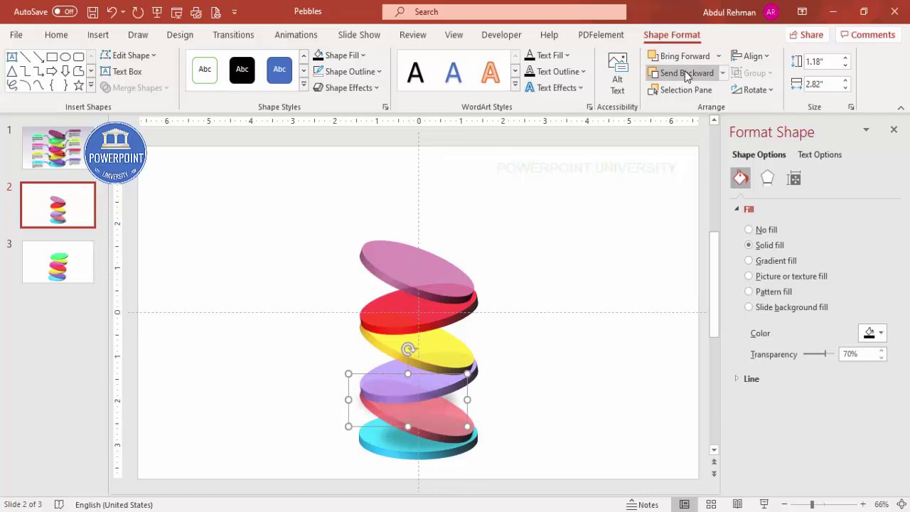
left_click(684, 70)
Step: Place shadow copies behind the yellow, red and top pink discs
left_click_drag(366, 366, 406, 363)
left_click(695, 70)
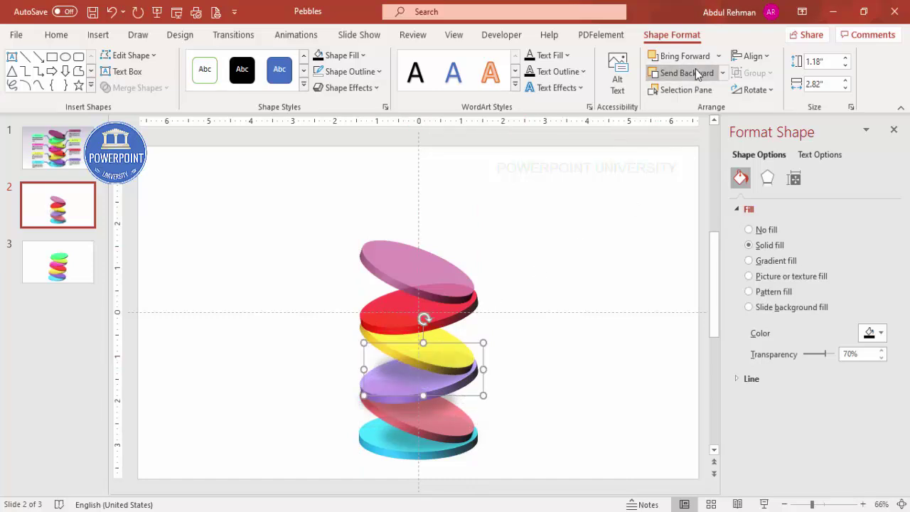
left_click_drag(451, 332, 416, 325)
left_click(680, 71)
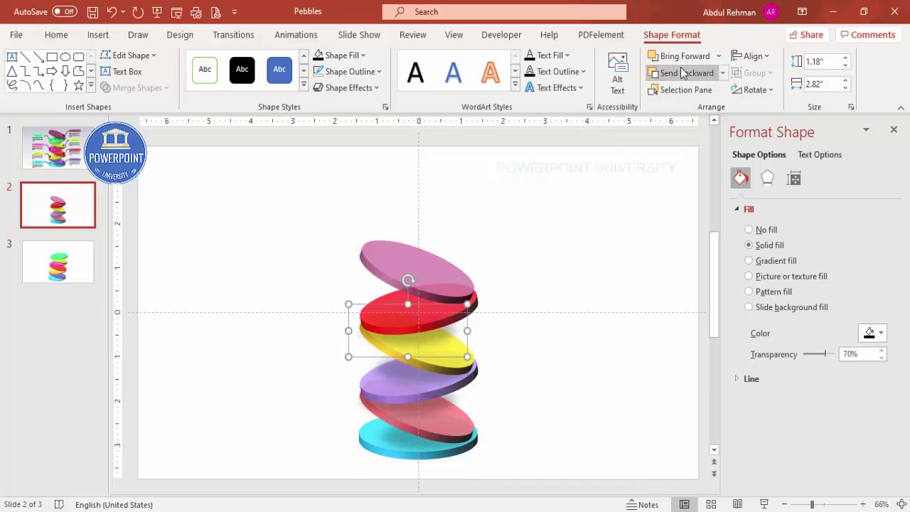
left_click(681, 68)
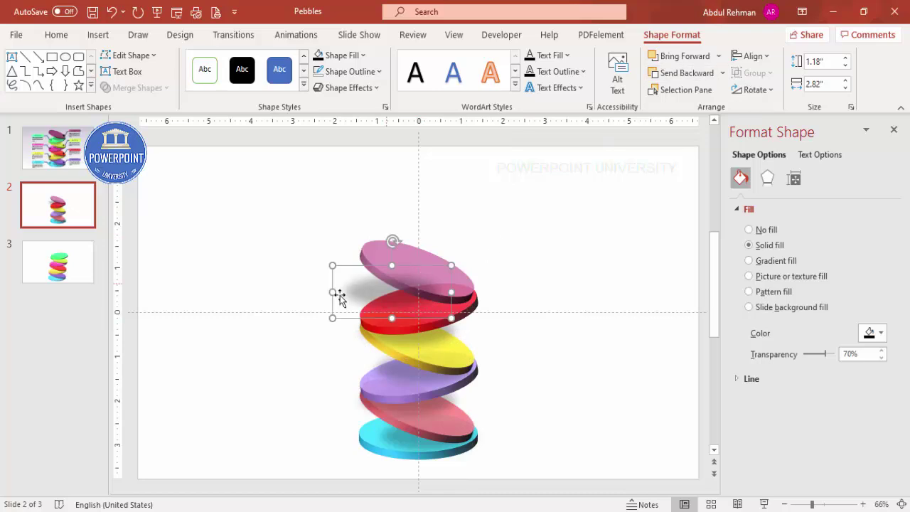
left_click_drag(355, 294, 388, 300)
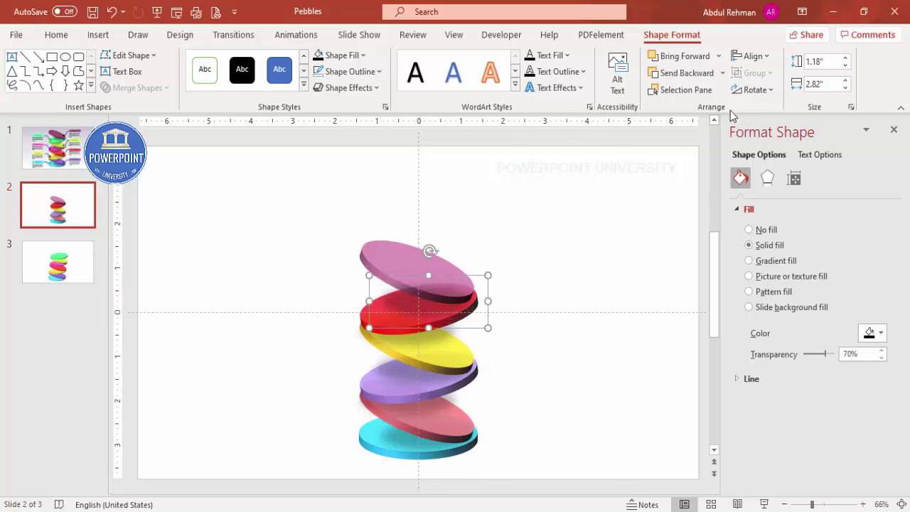
left_click(694, 72)
left_click(587, 219)
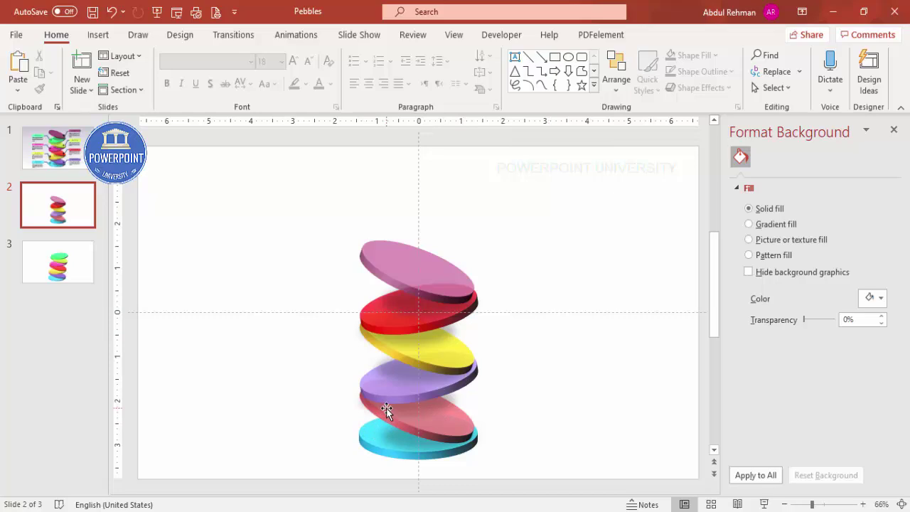
left_click(95, 34)
Step: Insert the target, bar chart, gear, bank and people-search icons from the icon library
left_click(241, 69)
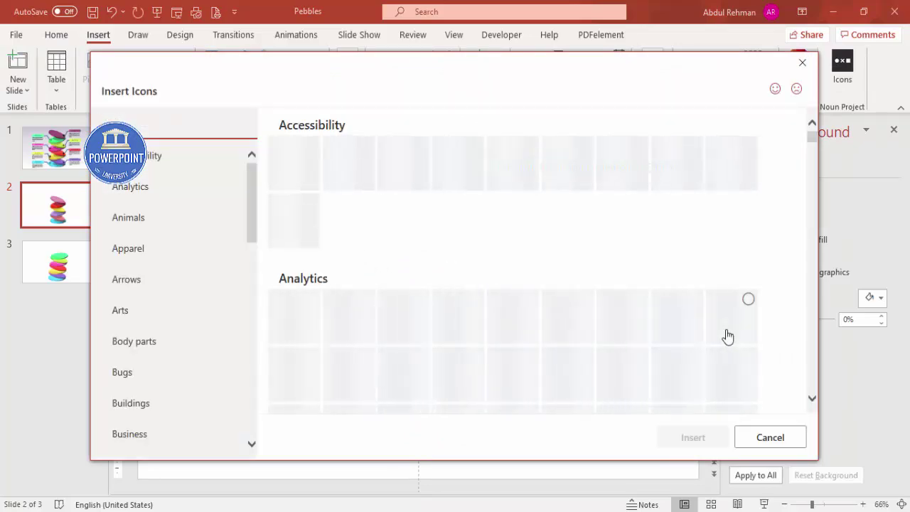
left_click(730, 371)
left_click(510, 316)
scroll(505, 320, "down", 3)
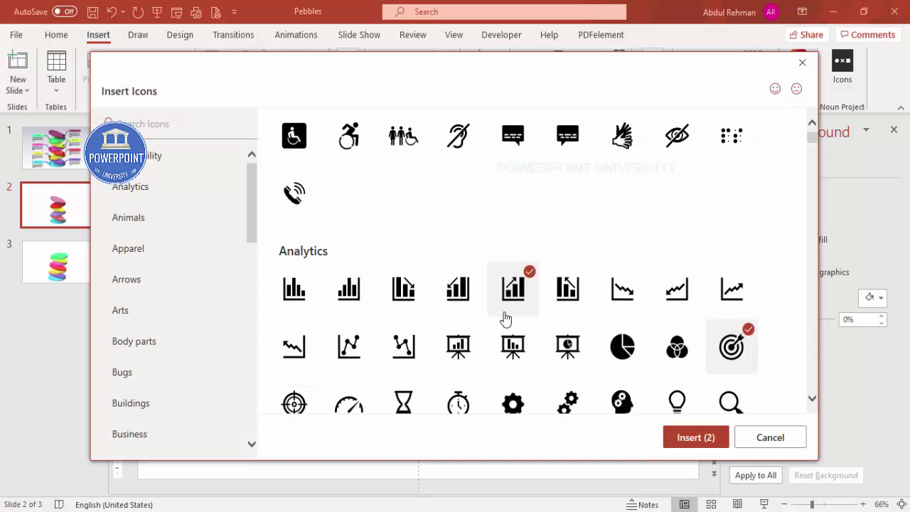
left_click(506, 309)
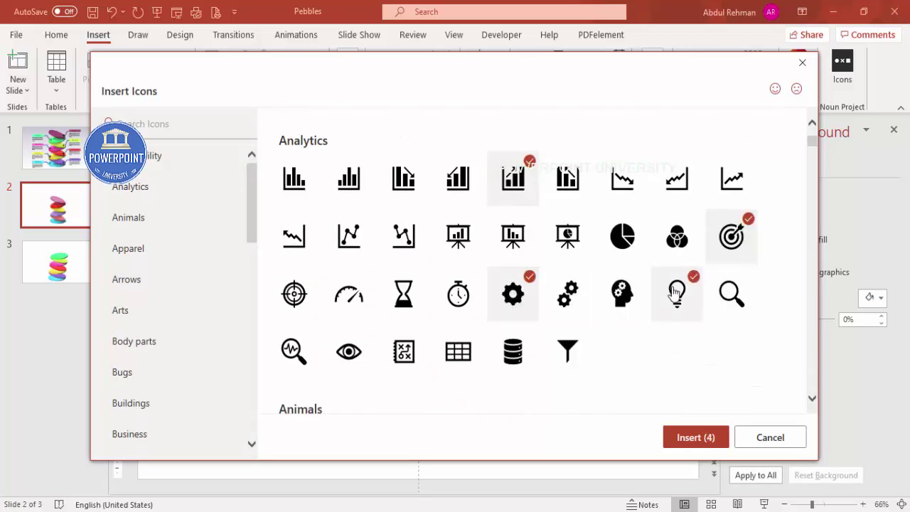
scroll(654, 290, "down", 3)
scroll(604, 366, "down", 5)
scroll(621, 357, "down", 15)
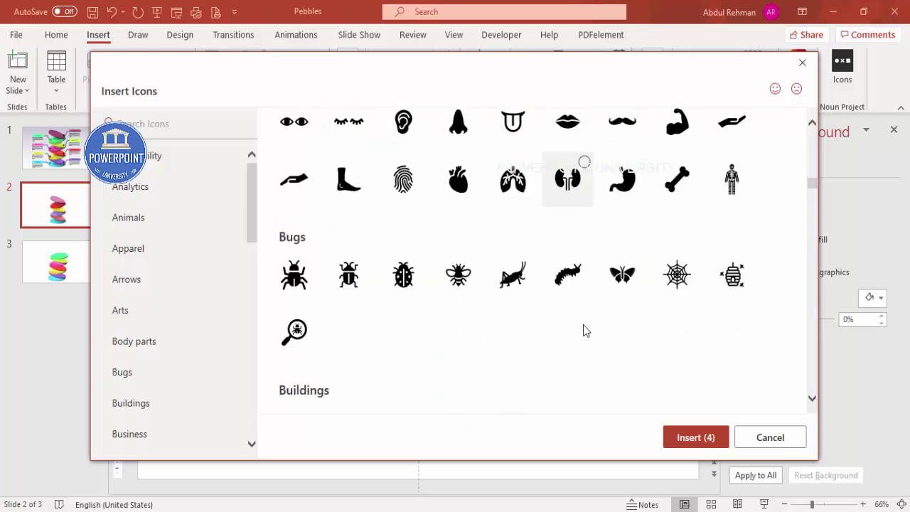
scroll(569, 323, "down", 3)
left_click(564, 287)
scroll(562, 290, "down", 4)
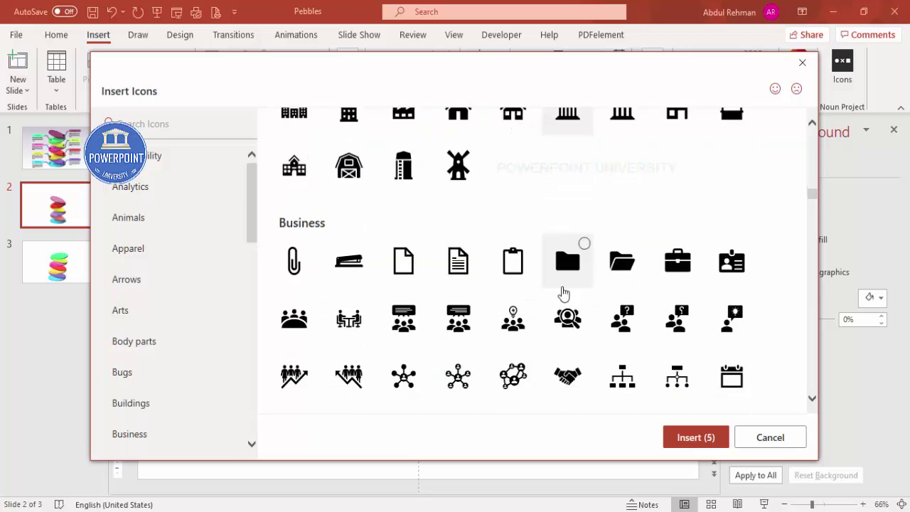
scroll(564, 291, "down", 2)
left_click(569, 191)
left_click(692, 438)
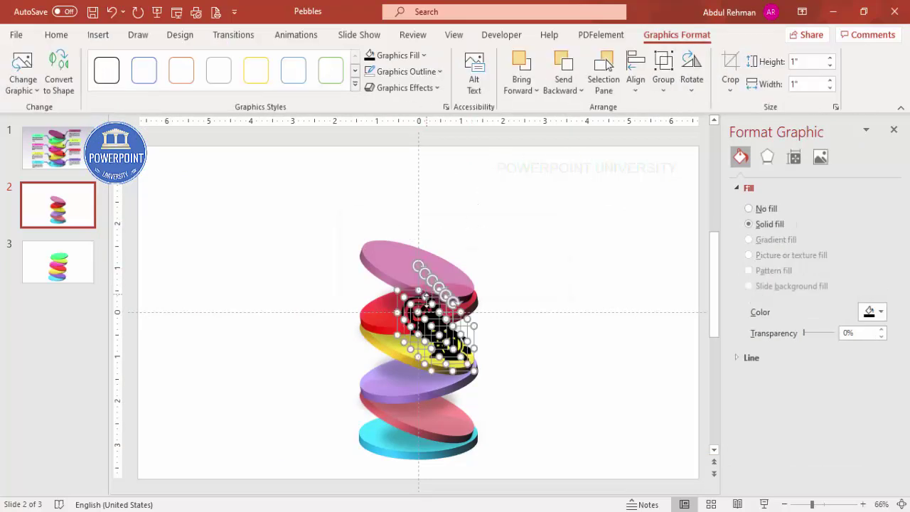
Step: Move the icon group right of the stack and set its height to 0.5"
left_click_drag(476, 303, 616, 255)
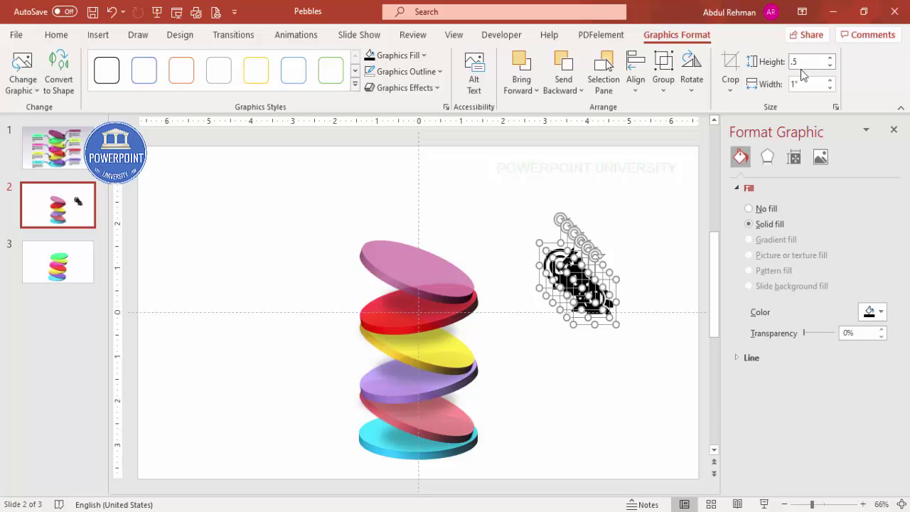
type(".5")
key("Return")
left_click(613, 270)
Step: Place the people-search, bank, lightbulb, gear and target icons on the cyan, pink, purple, yellow and top pink discs
left_click_drag(589, 294, 368, 425)
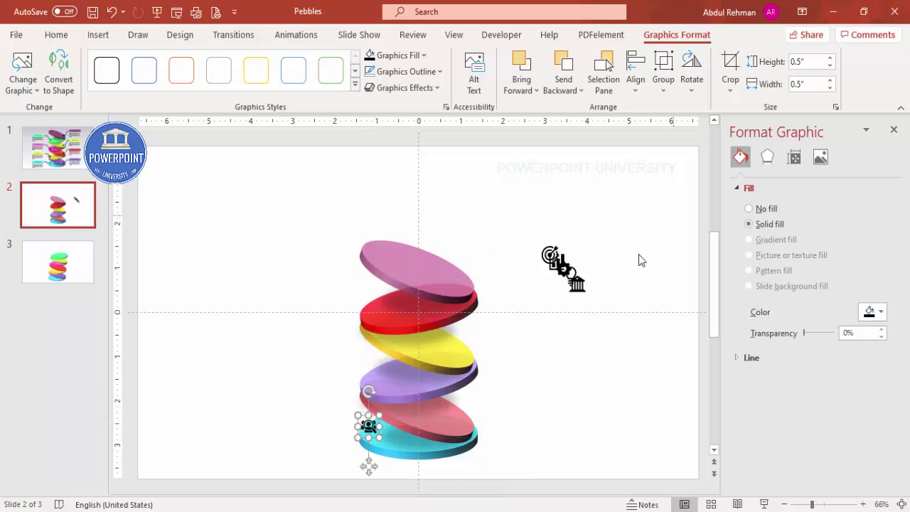
left_click_drag(585, 289, 472, 425)
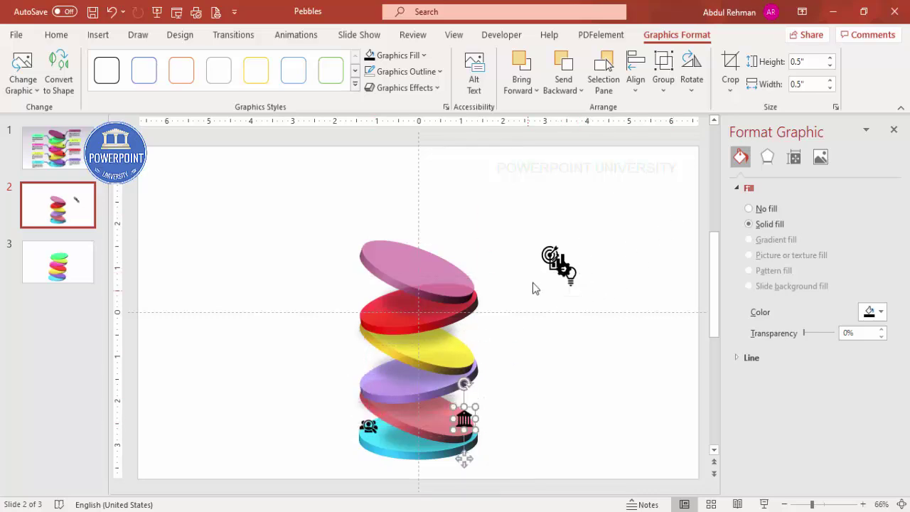
left_click_drag(574, 284, 374, 382)
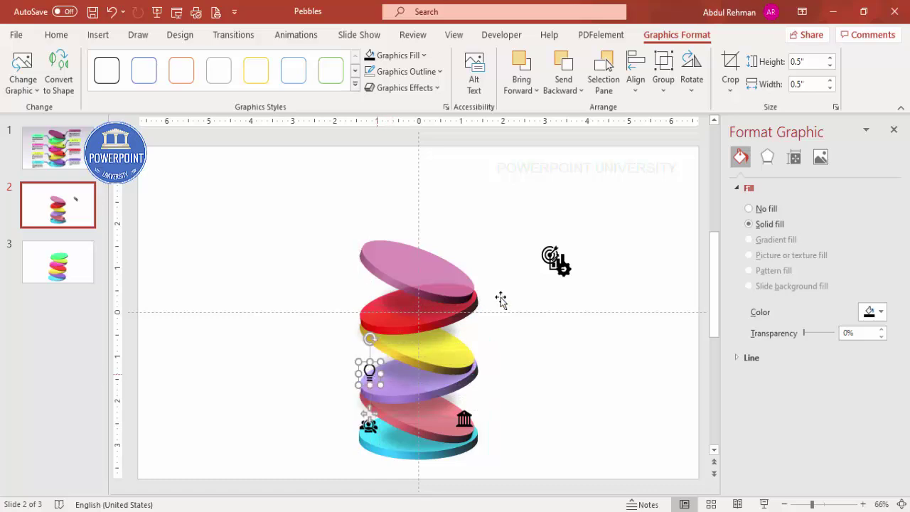
left_click_drag(565, 270, 377, 310)
left_click_drag(556, 255, 472, 280)
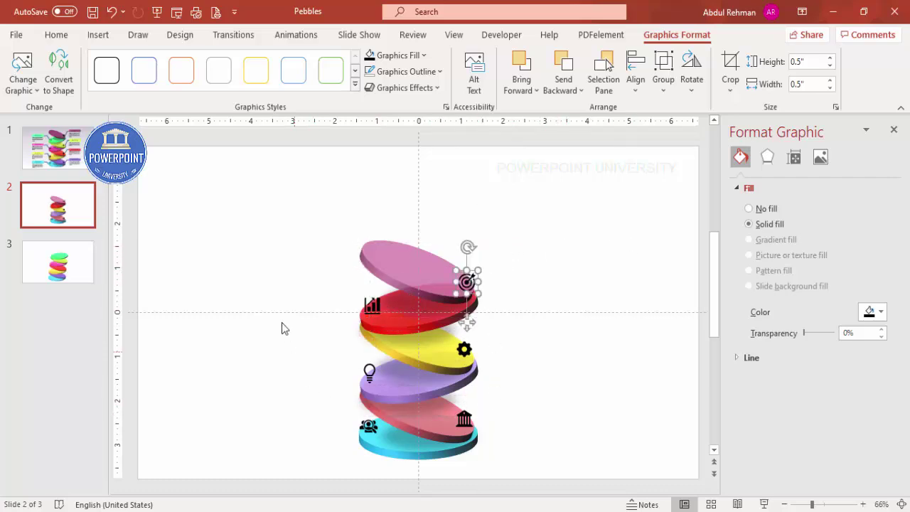
left_click(295, 284)
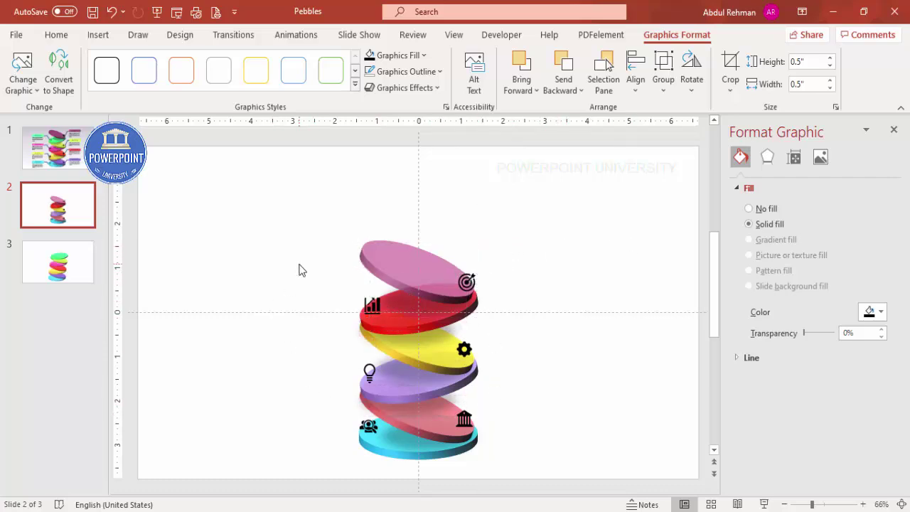
Step: Draw a rounded-rectangle label bar at the slide's lower left
left_click(251, 411)
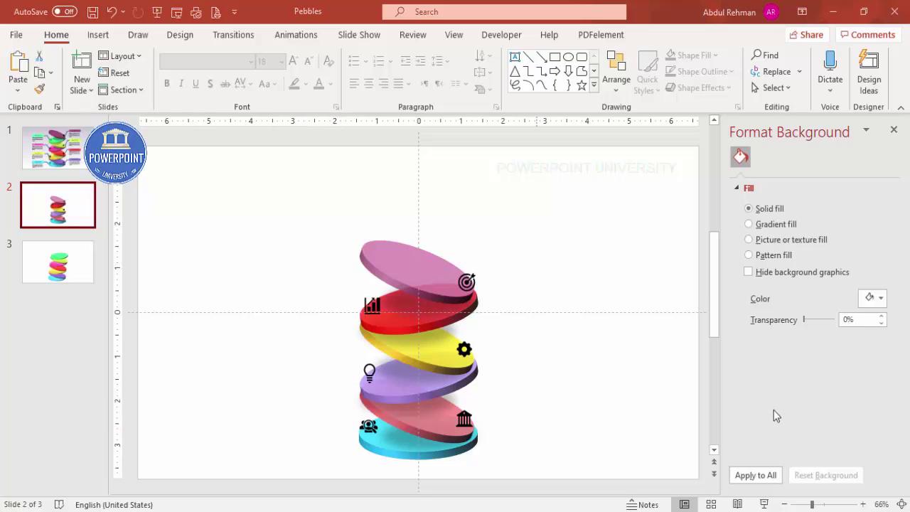
left_click(98, 35)
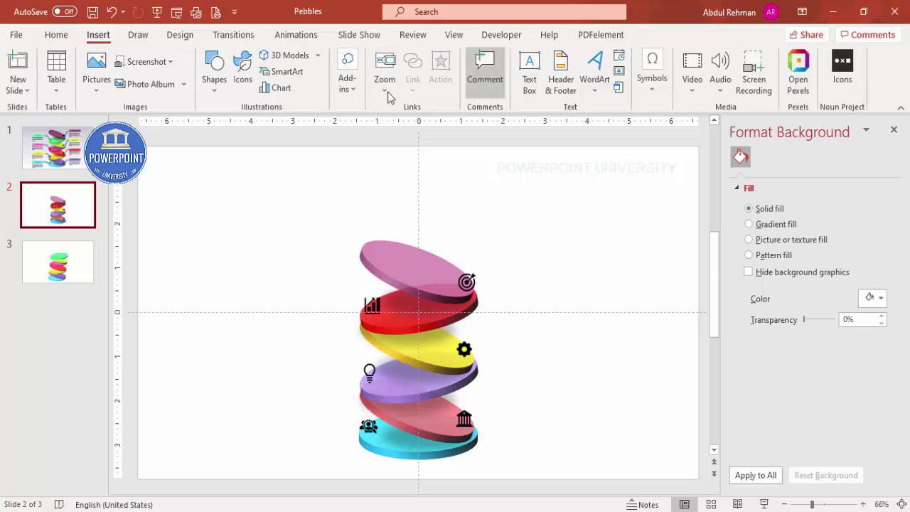
left_click(214, 81)
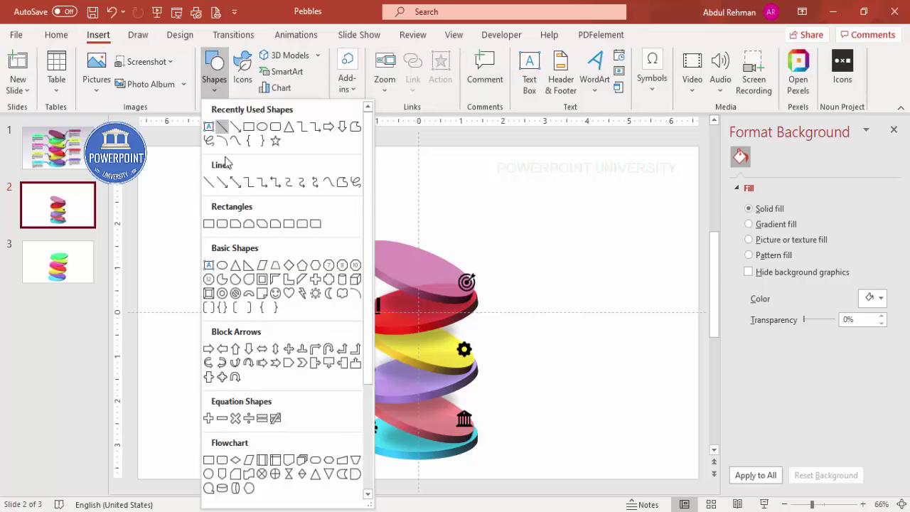
left_click(222, 224)
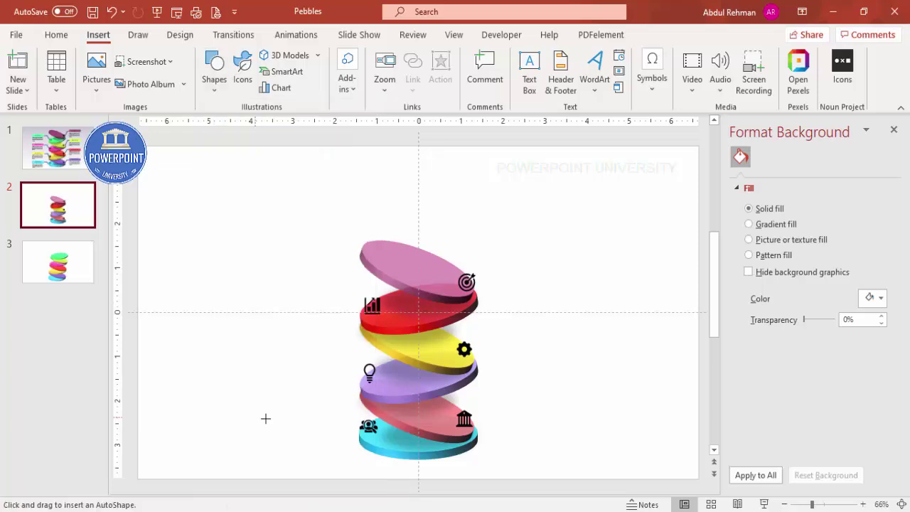
left_click_drag(218, 411, 307, 436)
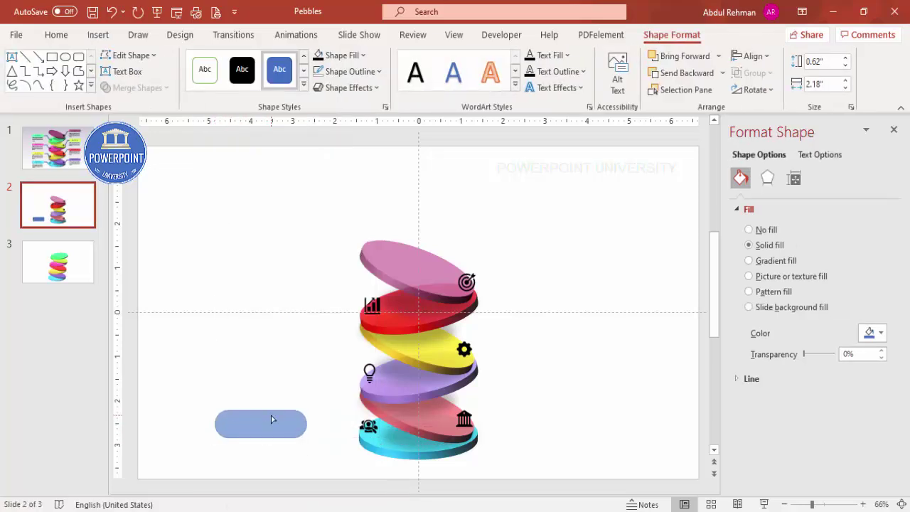
Step: Remove the bar's outline, fill it with the cyan disc's colour, and nudge it into place
left_click(372, 72)
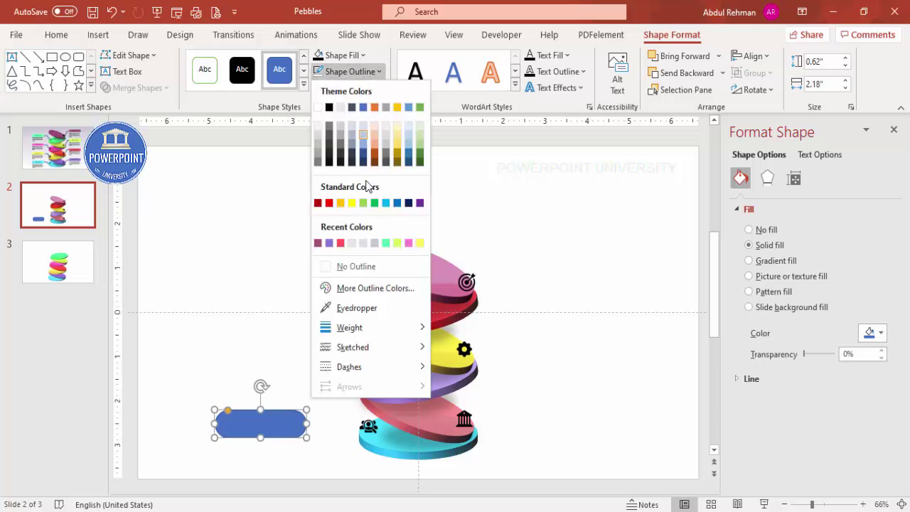
left_click(362, 265)
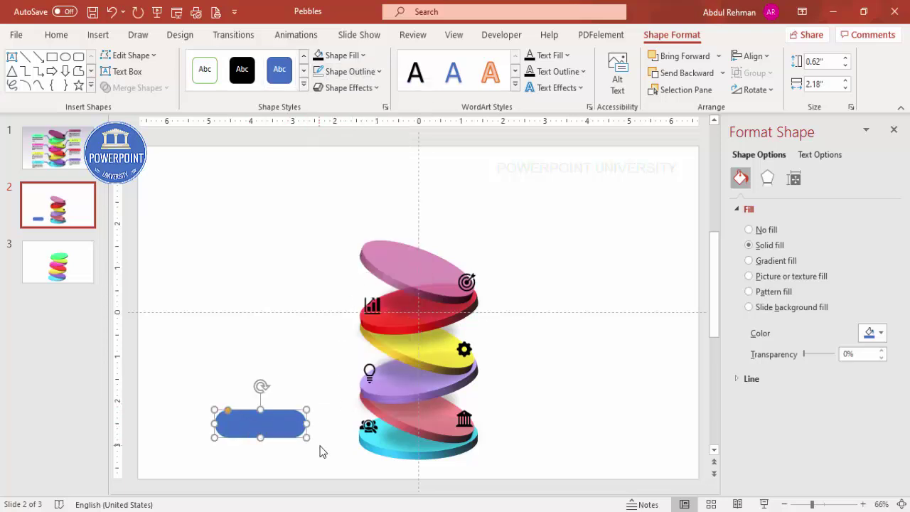
left_click(344, 57)
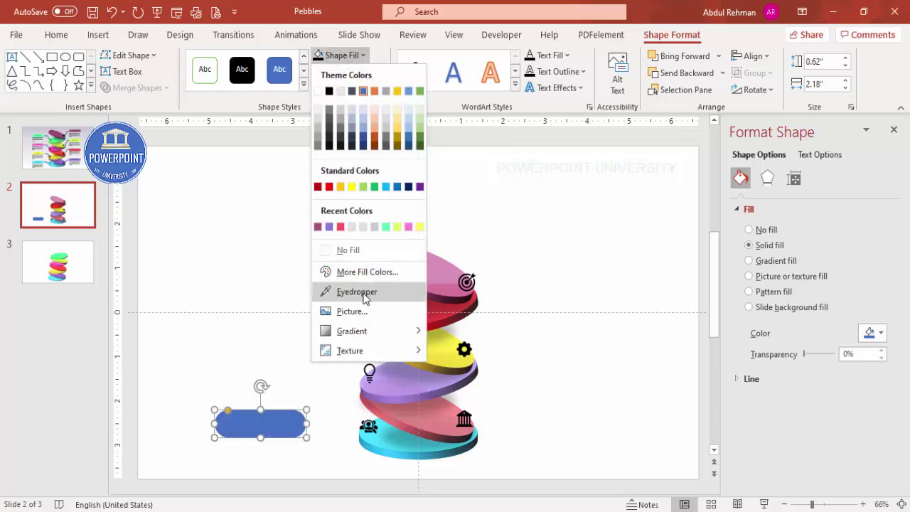
left_click(340, 291)
left_click(374, 439)
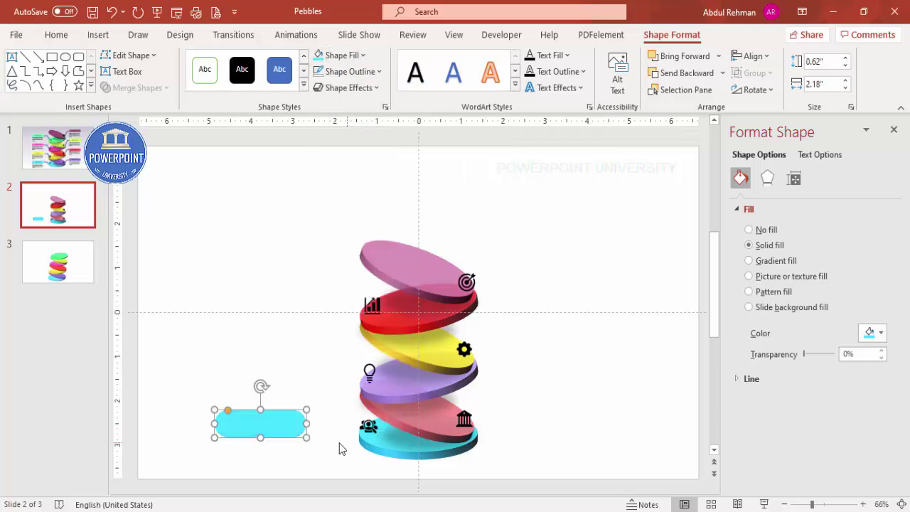
left_click_drag(283, 424, 573, 402)
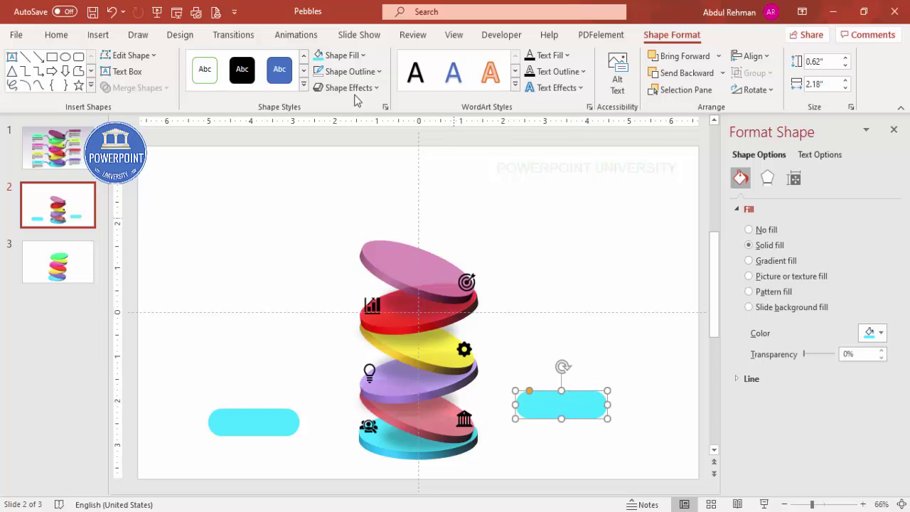
Step: Fill the right bar with the pink disc's colour and place copies left and above it
left_click(340, 55)
left_click(351, 291)
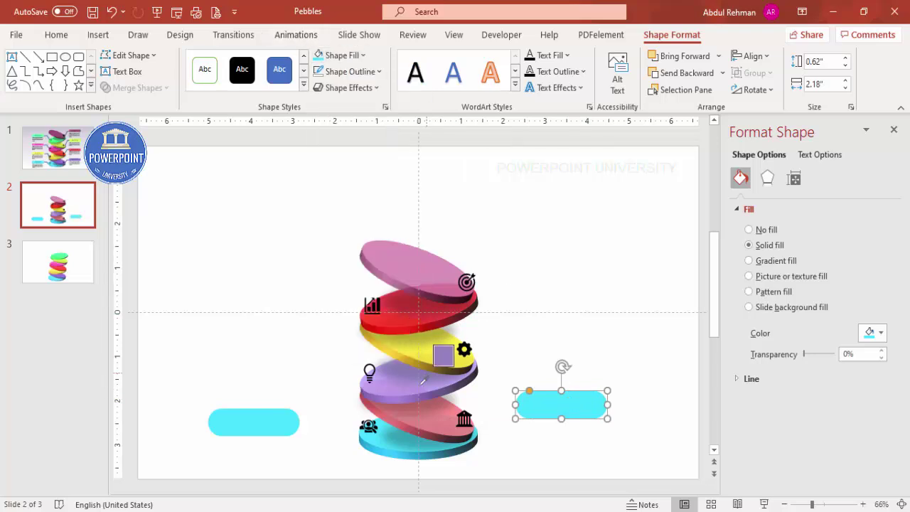
left_click(442, 421)
left_click_drag(569, 409, 261, 359)
scroll(387, 377, "left", 5)
left_click_drag(234, 313, 704, 402)
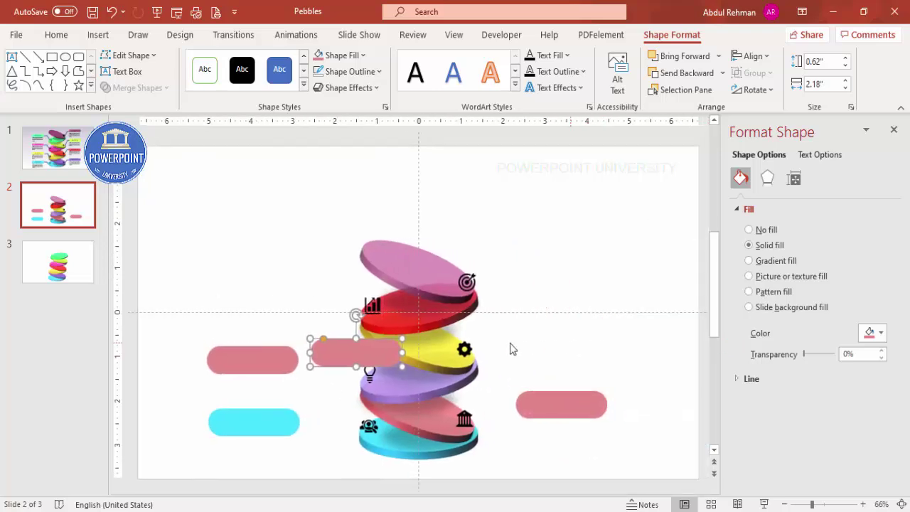
left_click(533, 340)
left_click_drag(533, 340, 567, 331)
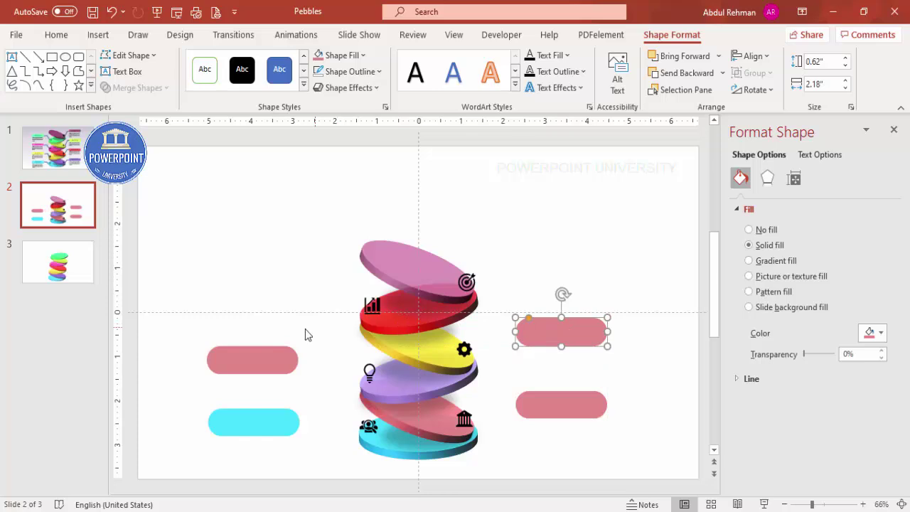
Step: Recolour the upper right bar yellow and the left bar purple by sampling the discs
left_click(340, 56)
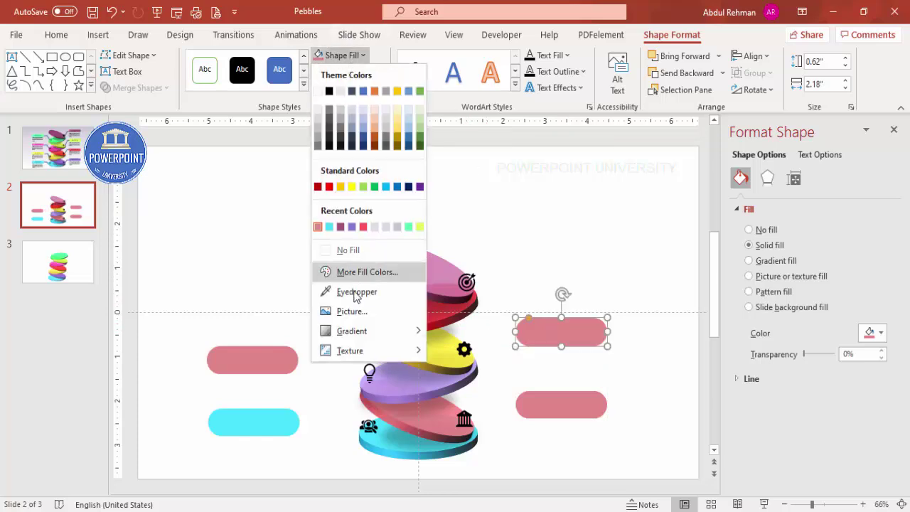
left_click(357, 291)
left_click(444, 340)
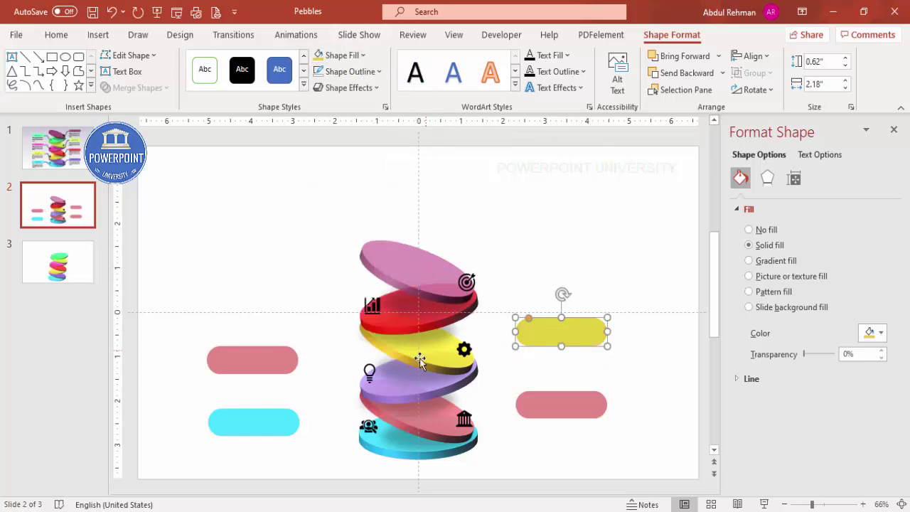
left_click(262, 364)
left_click(340, 55)
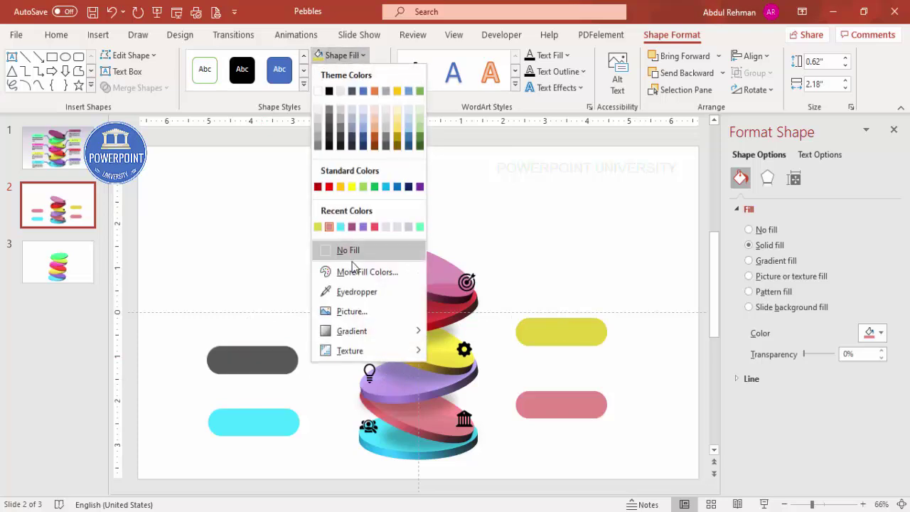
left_click(362, 292)
left_click(380, 381)
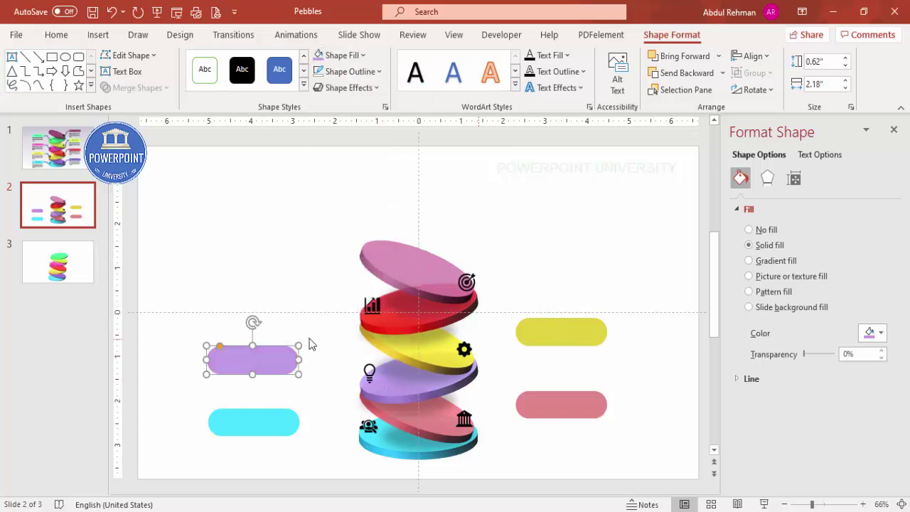
Step: Duplicate the purple and yellow bars upward and recolour the top right copy pink
left_click_drag(279, 361, 265, 289)
left_click(576, 337)
left_click_drag(575, 337, 568, 267)
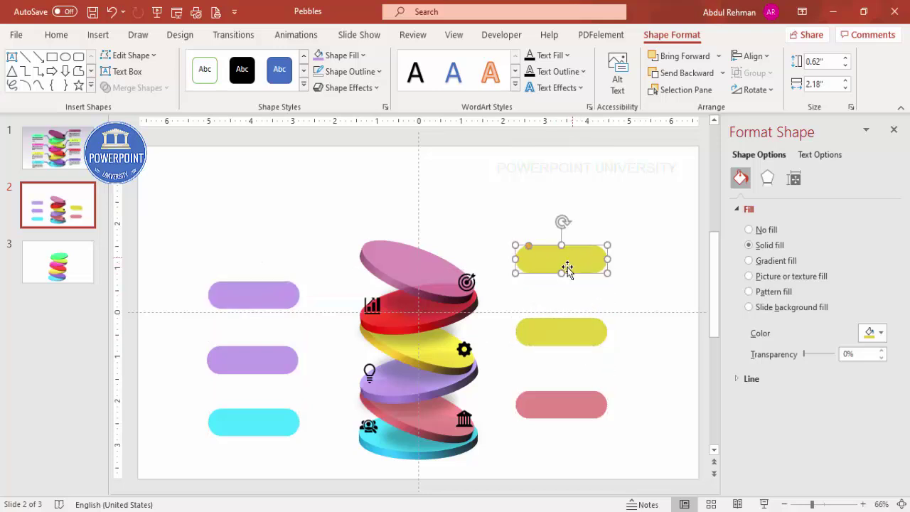
left_click(345, 55)
left_click(348, 288)
left_click(410, 274)
Step: Fill the top left bar with the red disc's colour
left_click(280, 290)
left_click(347, 56)
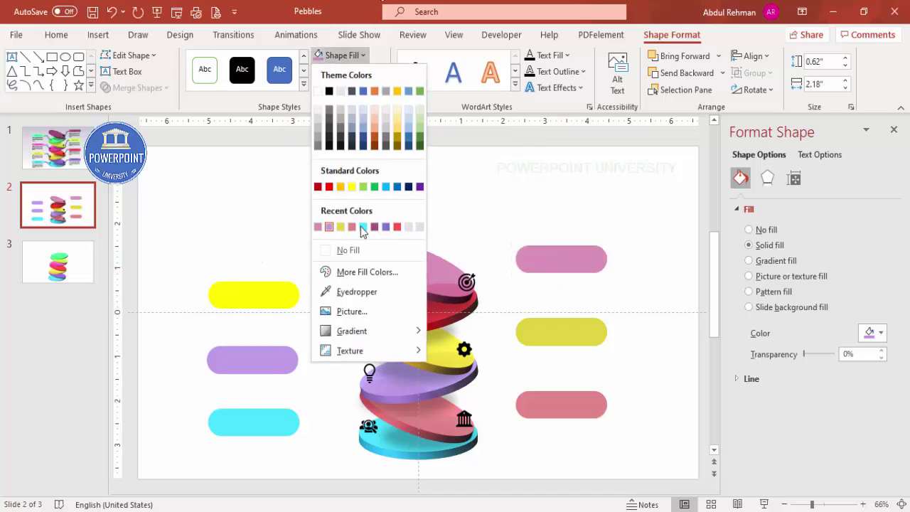
left_click(350, 289)
left_click(391, 321)
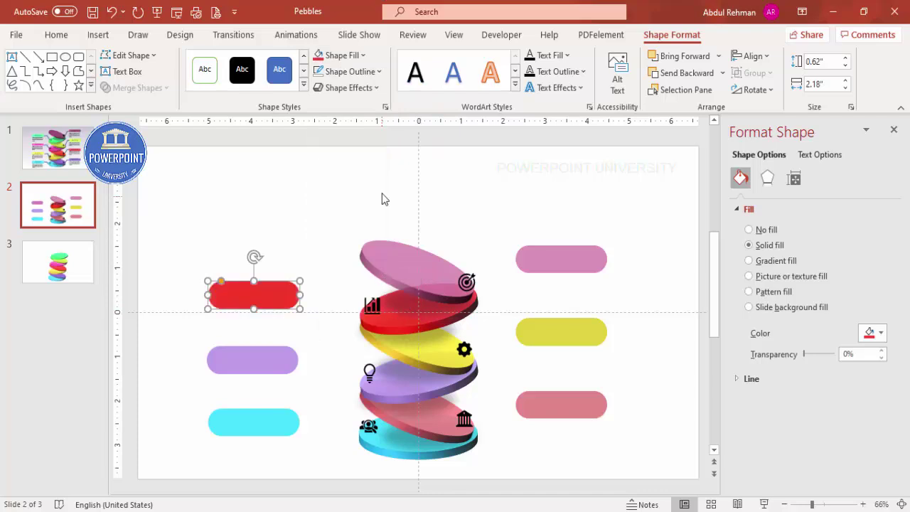
left_click(381, 197)
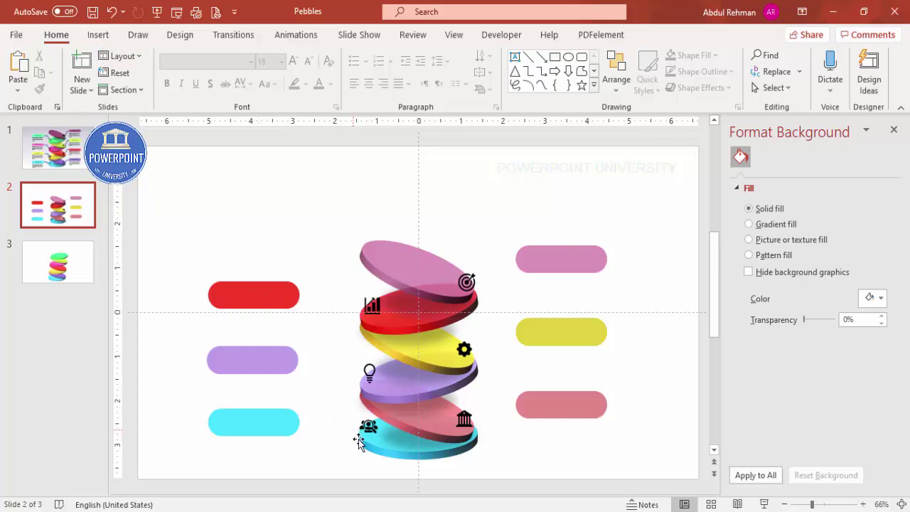
Step: Draw a solid line from the cyan bar to the bottom disc
left_click(99, 36)
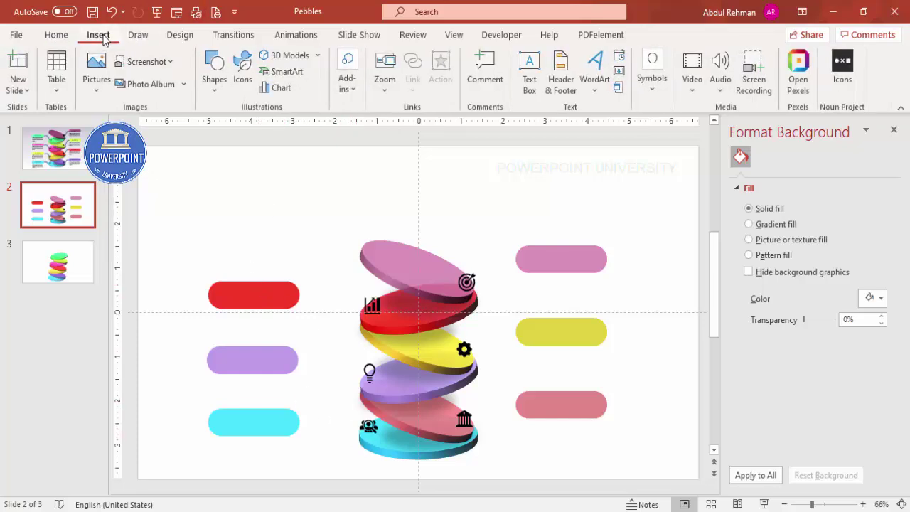
left_click(214, 68)
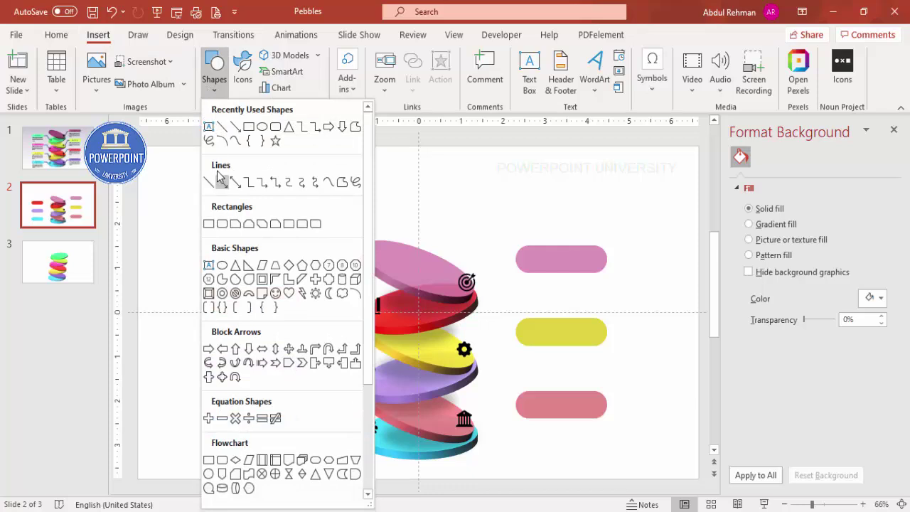
left_click(342, 187)
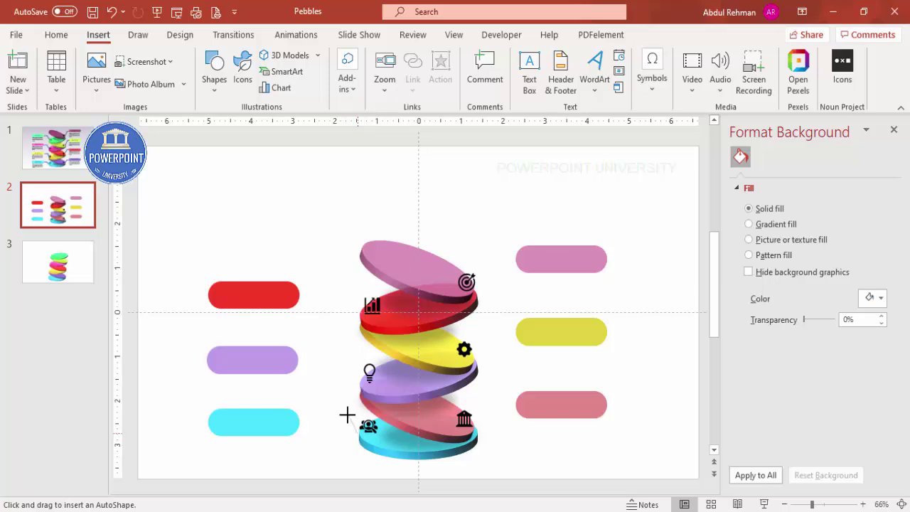
double_click(299, 417)
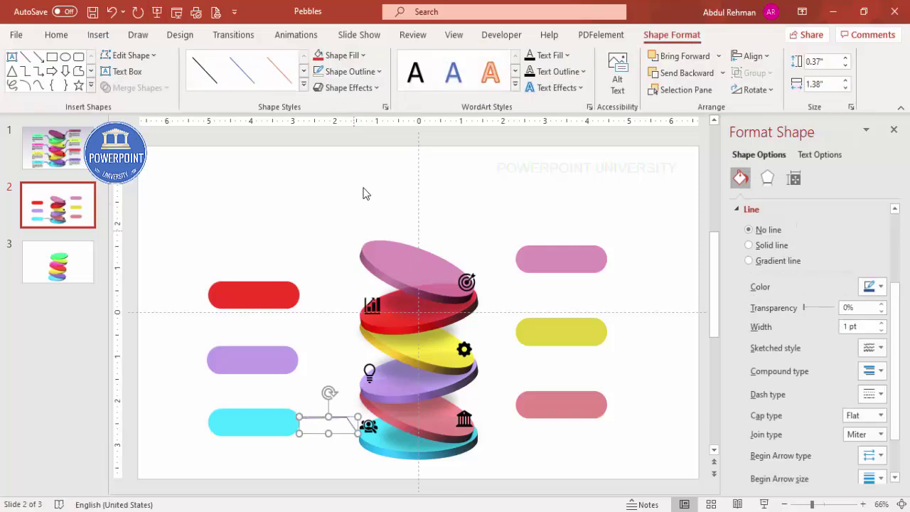
left_click(379, 72)
left_click(340, 203)
left_click(323, 381)
Step: Draw connectors from the purple bar to the lightbulb and the red bar to the chart icon
left_click(105, 37)
left_click(217, 92)
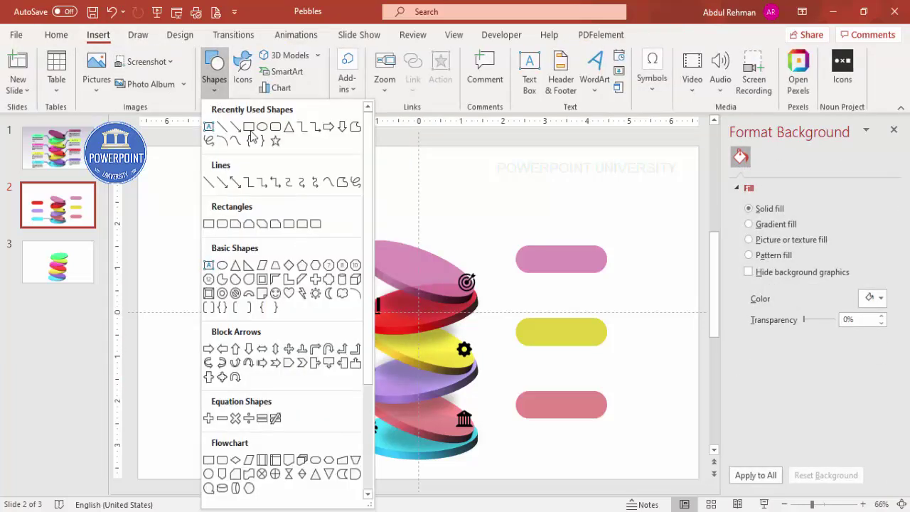
left_click(338, 183)
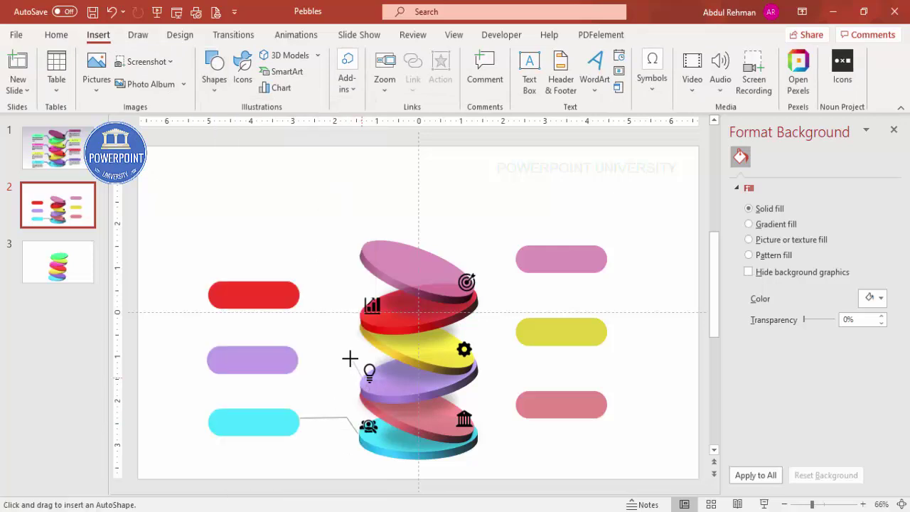
left_click_drag(303, 356, 361, 377)
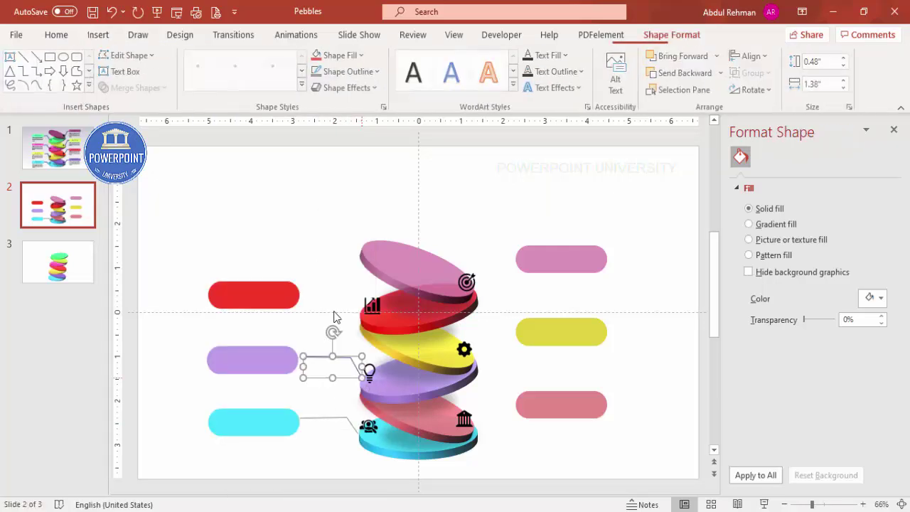
left_click(98, 34)
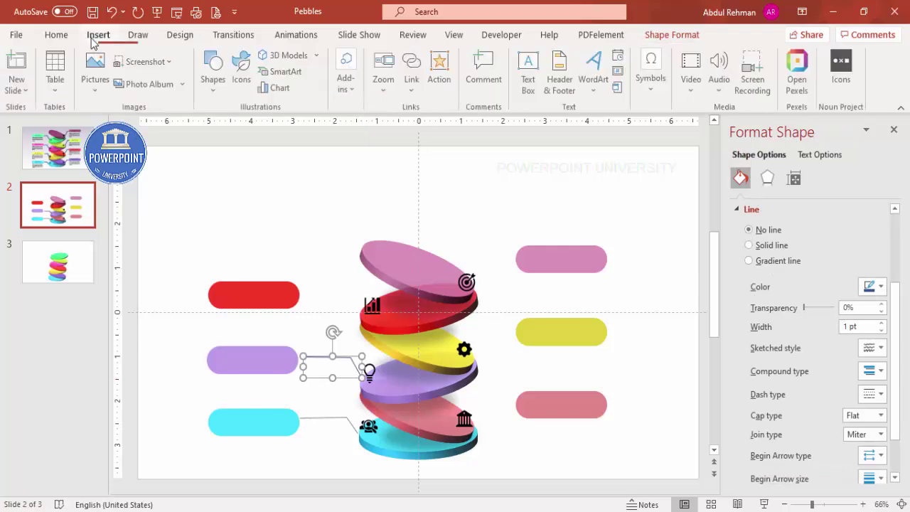
left_click(214, 71)
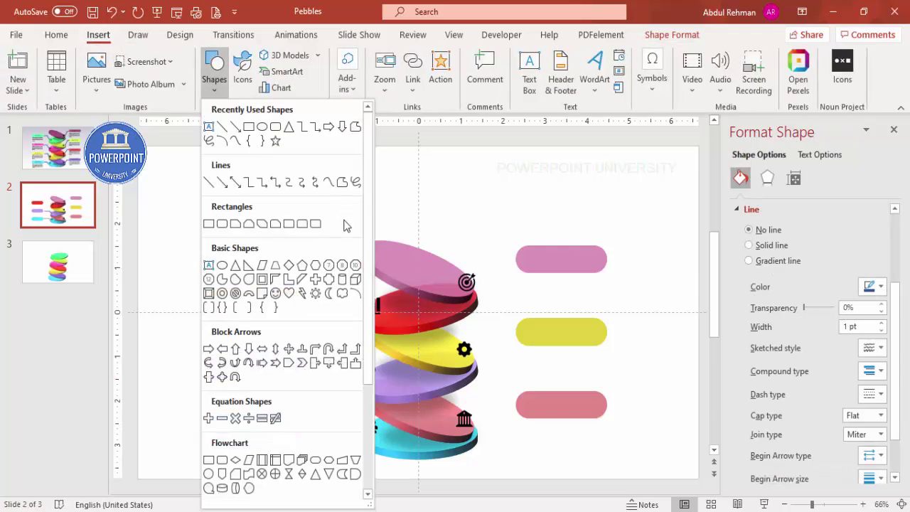
left_click(331, 183)
left_click(212, 93)
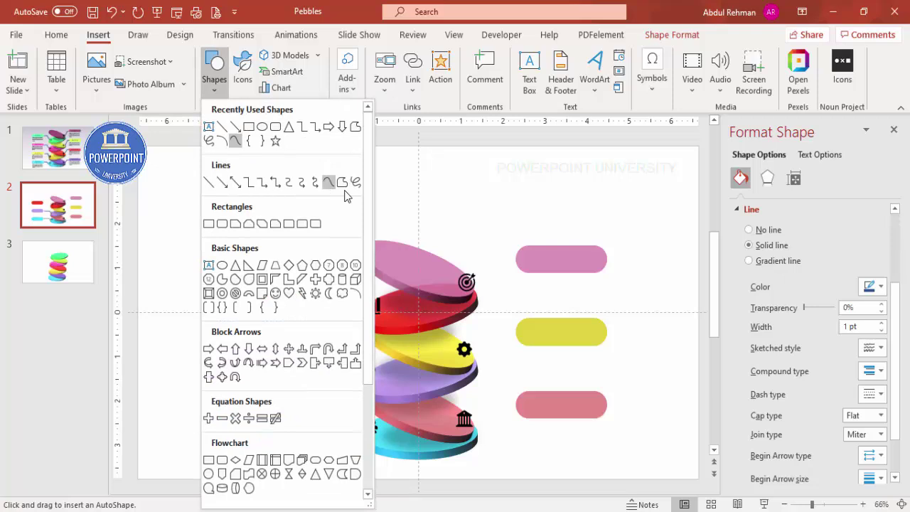
left_click(342, 183)
key("Escape")
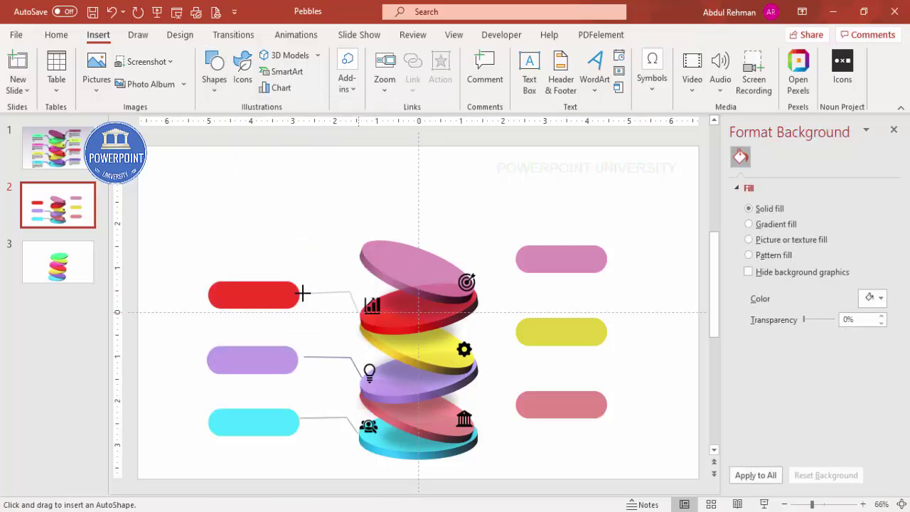
left_click_drag(304, 292, 358, 312)
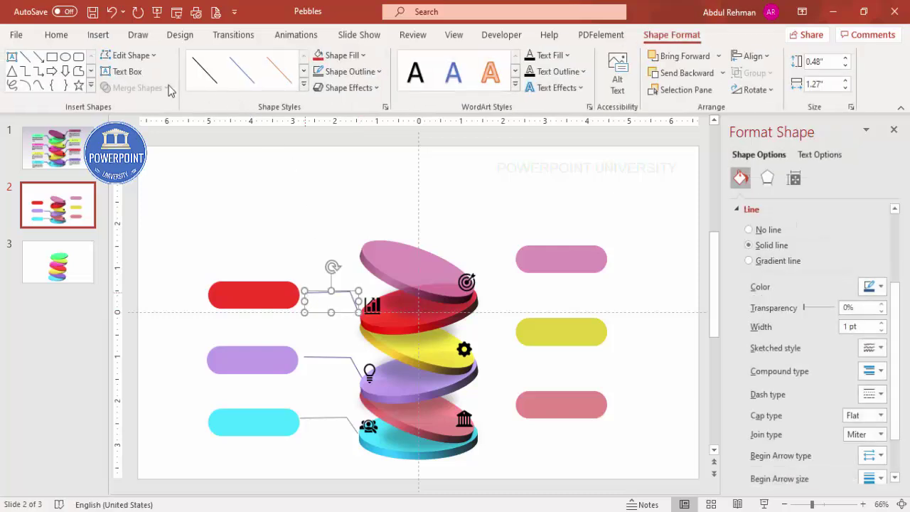
Step: Draw a connector from the lower pink disc to the bottom right pink box
left_click(98, 35)
left_click(214, 72)
left_click(318, 174)
left_click_drag(476, 422, 516, 403)
left_click(129, 55)
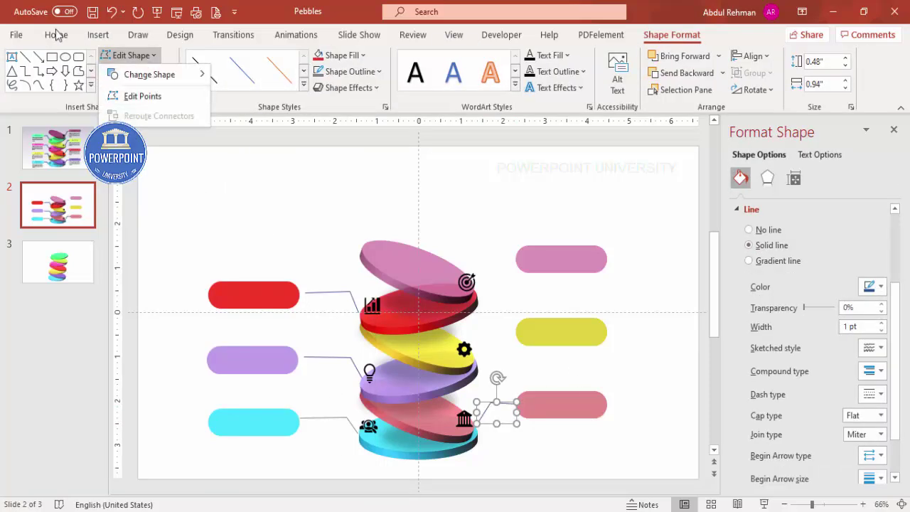
left_click(57, 34)
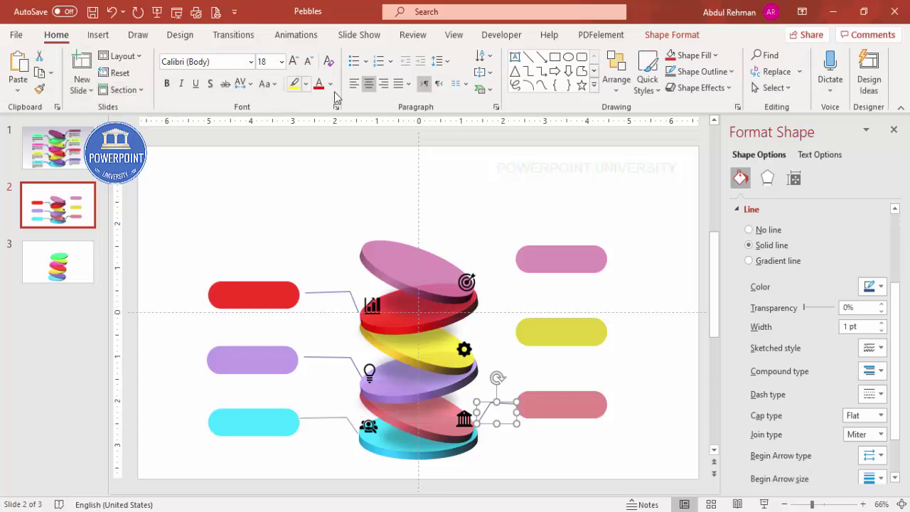
Step: Draw a connector from the gear icon to the yellow box
left_click(98, 34)
left_click(214, 71)
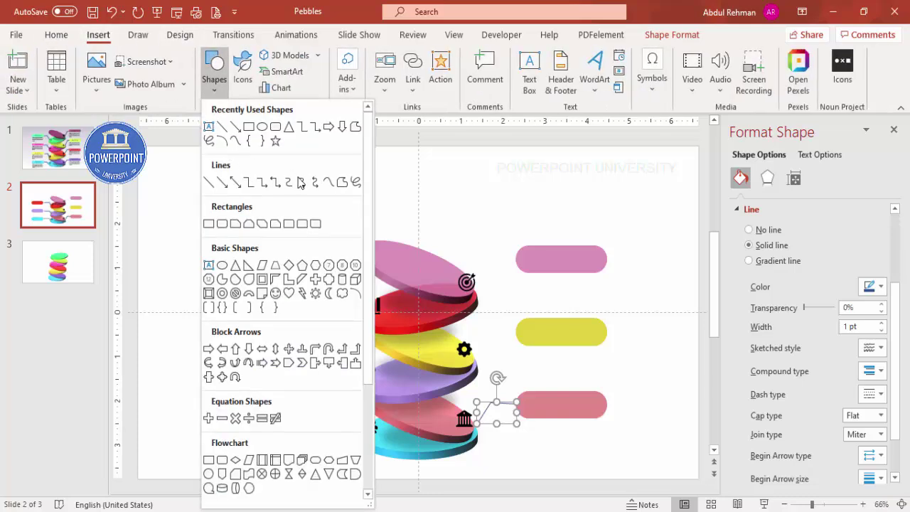
left_click(342, 182)
left_click_drag(477, 354, 486, 327)
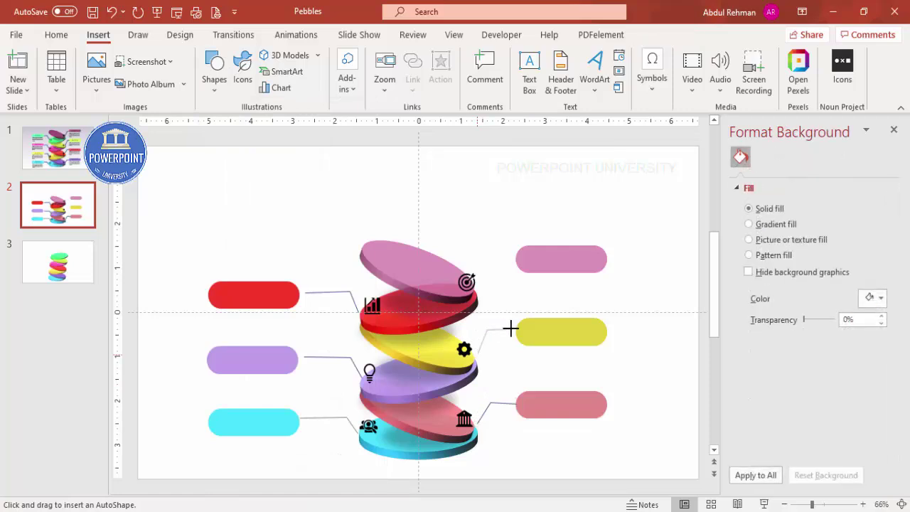
left_click_drag(514, 328, 515, 329)
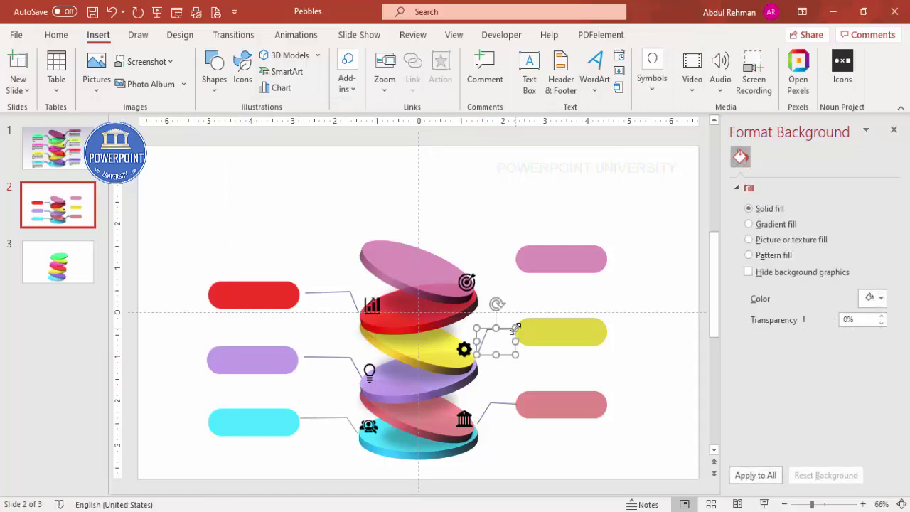
Step: Draw a connector from the target icon to the top pink box
left_click(57, 35)
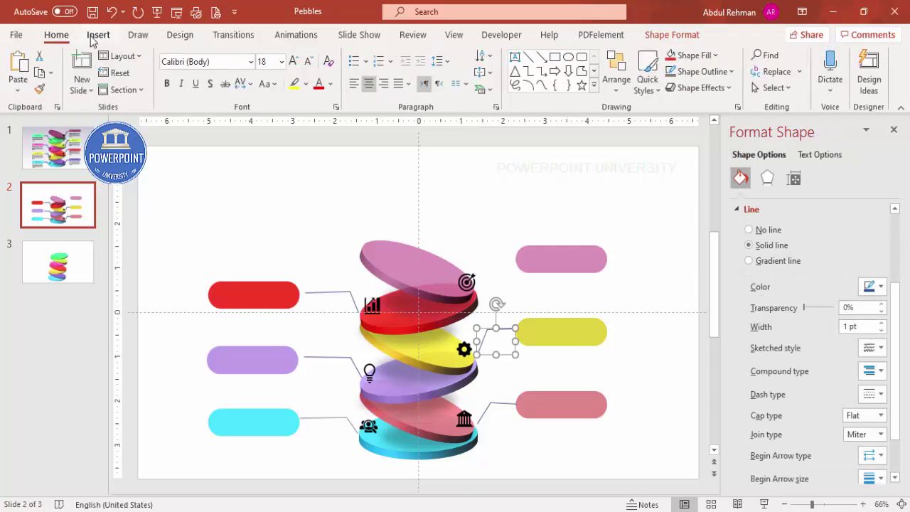
left_click(98, 35)
left_click(214, 71)
left_click(342, 184)
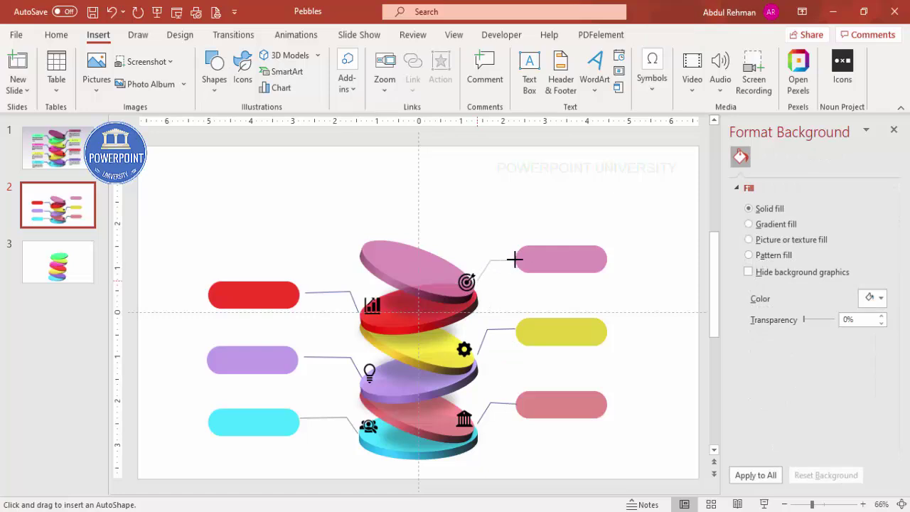
left_click_drag(514, 260, 477, 277)
left_click(375, 210)
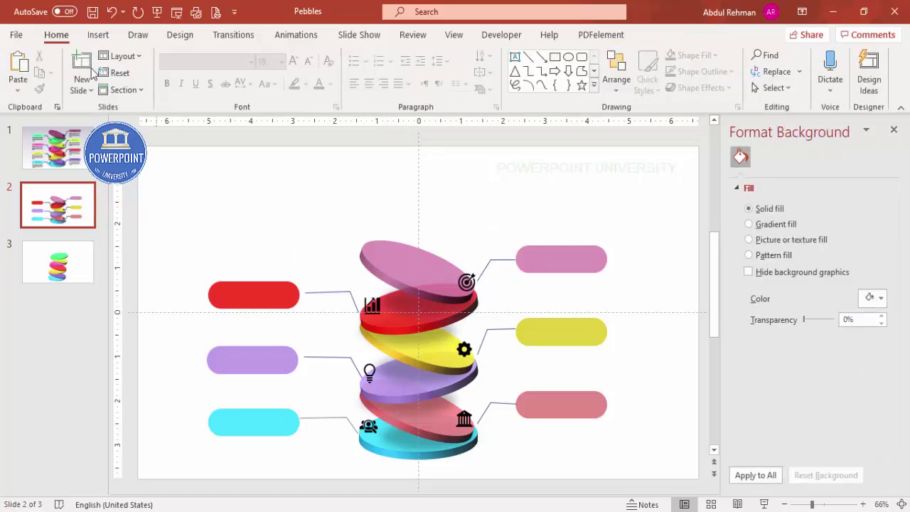
left_click(98, 34)
left_click(534, 66)
Step: Add a 'YOUR TITLE' text box in the cyan bar and duplicate it into the other five bars
left_click_drag(224, 422, 295, 442)
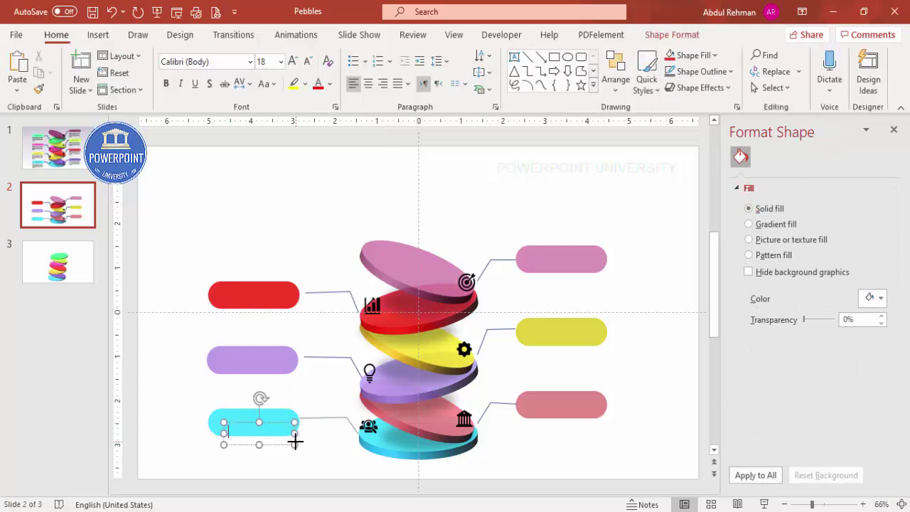
type("YOUR TI")
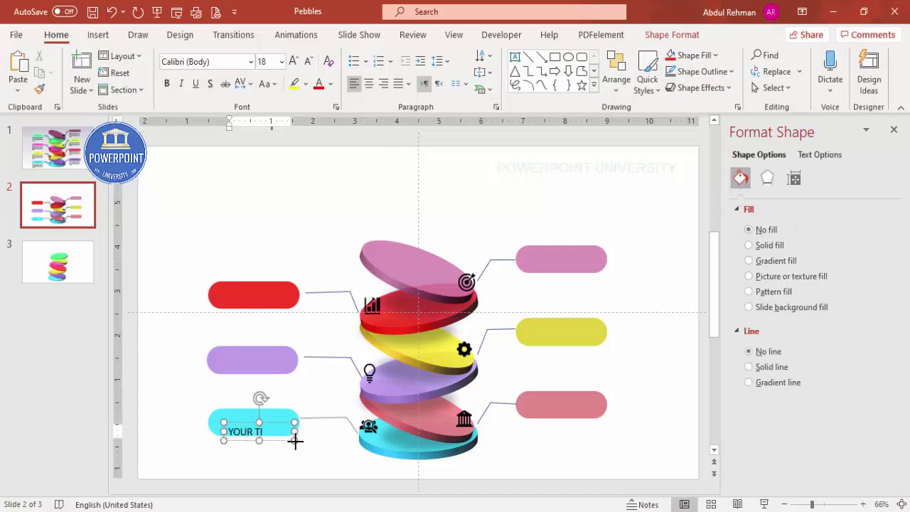
type("TLE")
left_click_drag(278, 425, 365, 319)
key("ctrl+d")
key("ctrl+d")
key("ctrl+d")
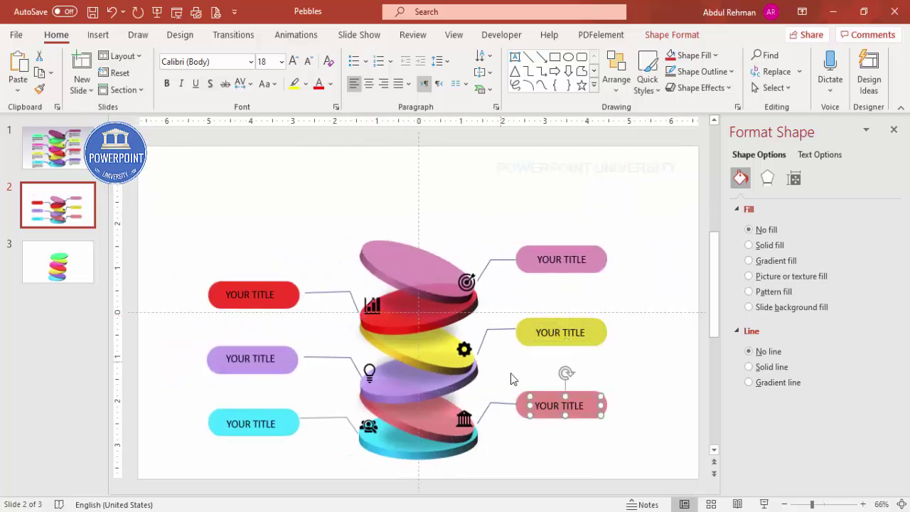
left_click(284, 269)
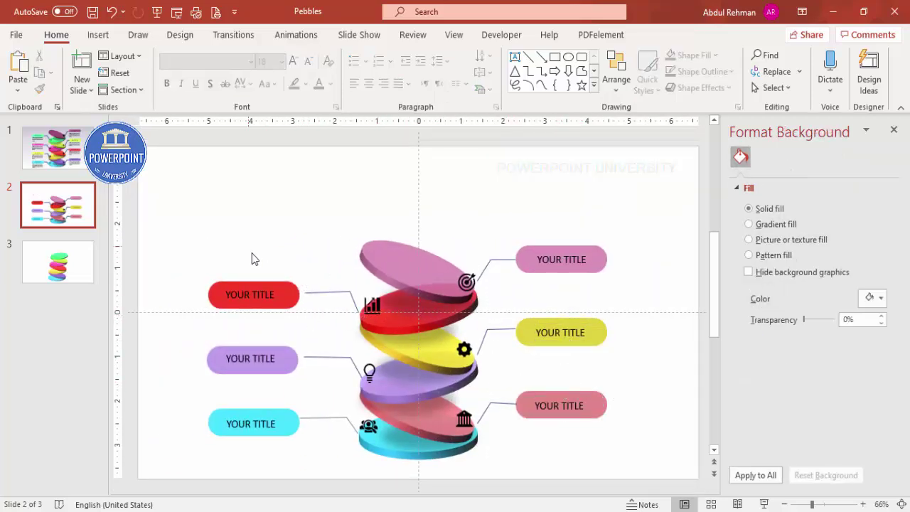
left_click(102, 37)
Step: Add a 14 pt right-aligned 'Add detail text here' caption beside the cyan title
left_click(529, 71)
left_click_drag(147, 411, 203, 445)
type("Add detail text here")
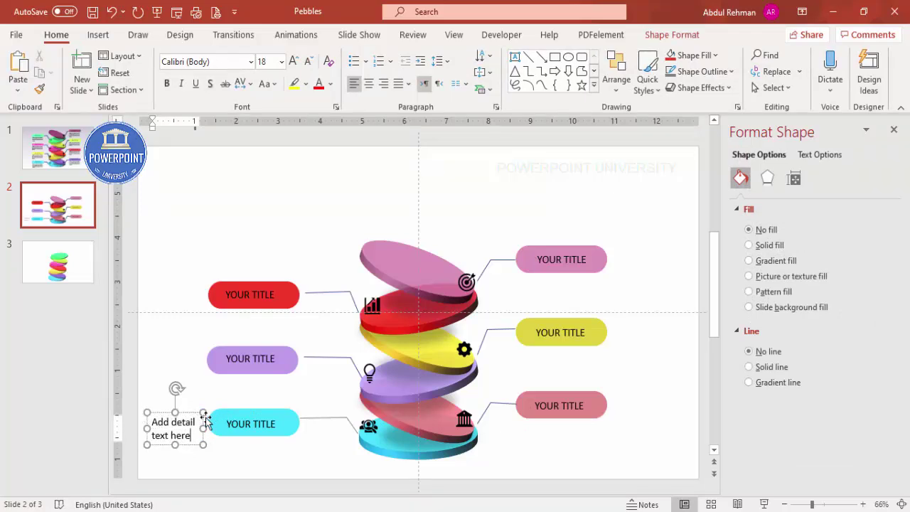
left_click(206, 422)
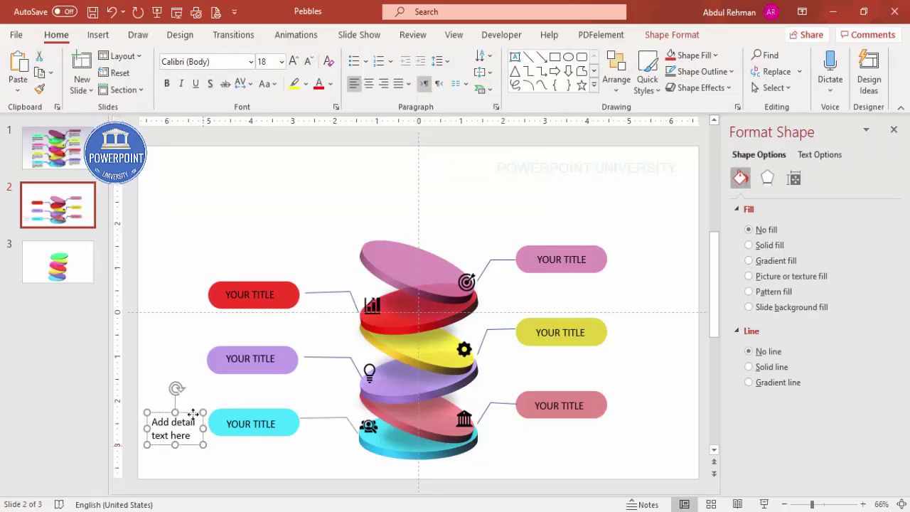
left_click(307, 61)
left_click(308, 62)
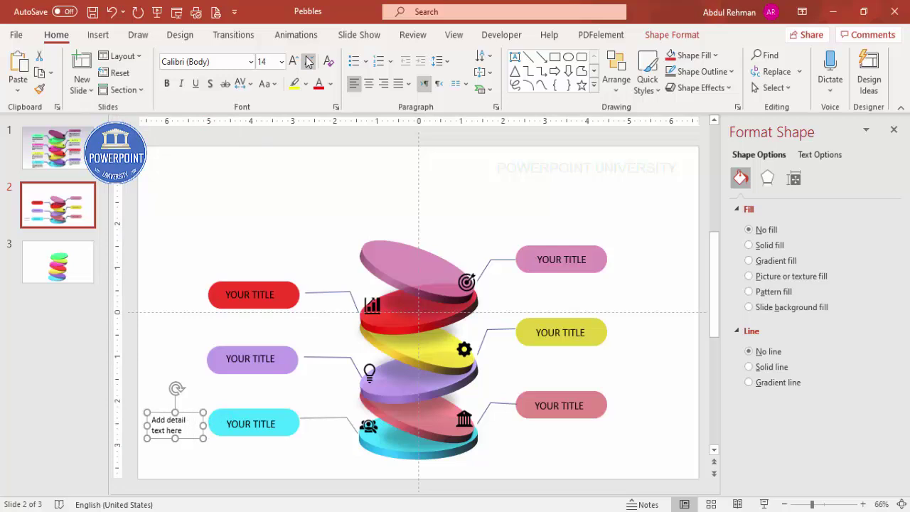
left_click(383, 83)
left_click_drag(195, 416, 197, 347)
Step: Duplicate the caption beside the other titles, left-aligning the copies on the right side
key("ctrl+d")
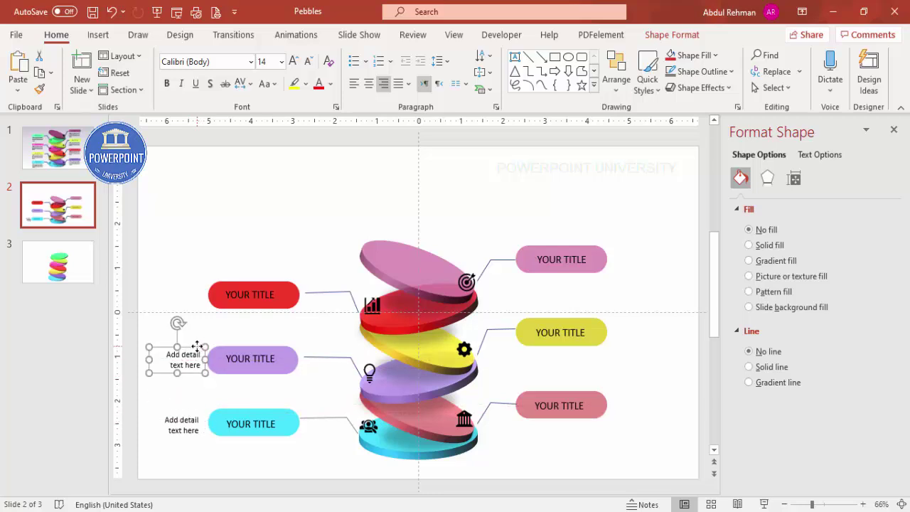
key("ctrl+d")
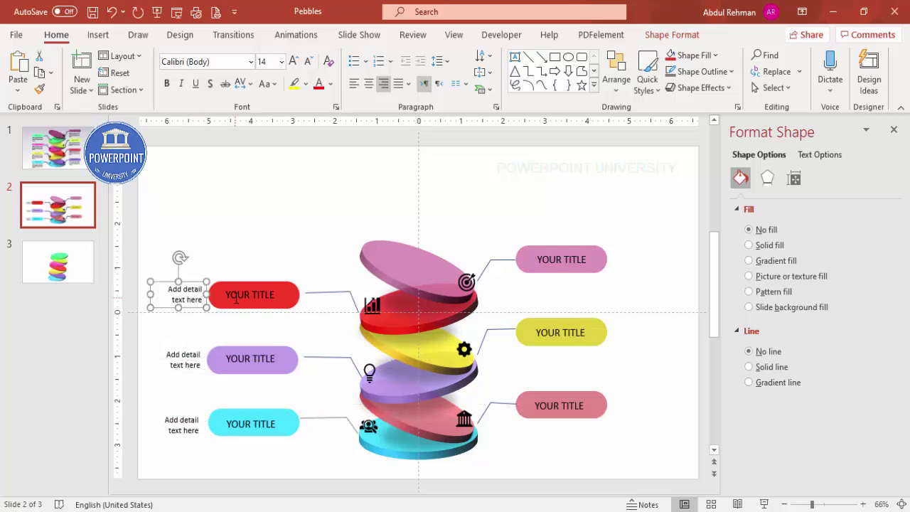
key("ctrl+f")
left_click(545, 246)
key("ctrl+d")
left_click_drag(189, 213, 636, 248)
left_click(353, 83)
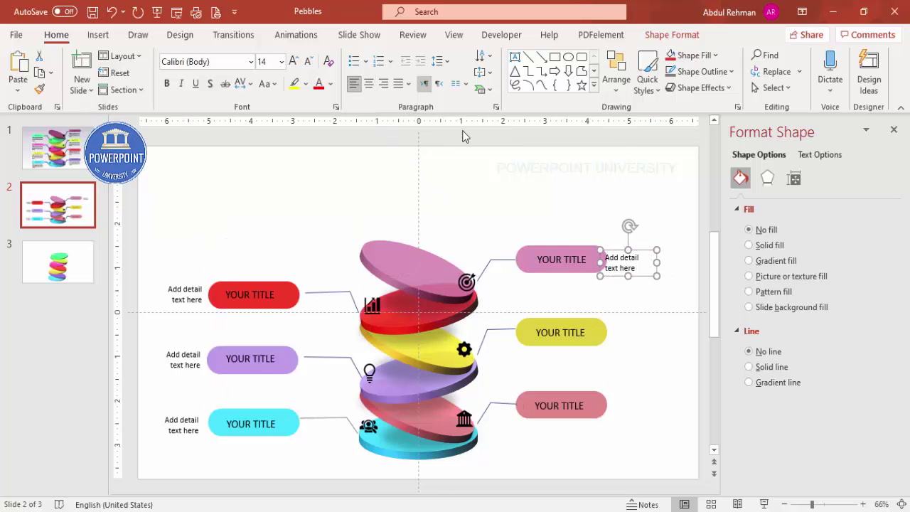
left_click_drag(645, 246, 241, 310)
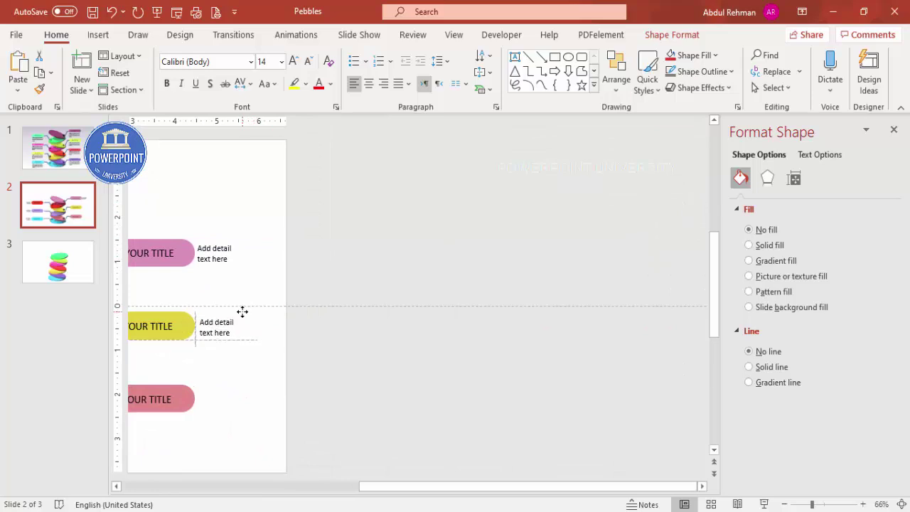
key("ctrl+d")
left_click(594, 206)
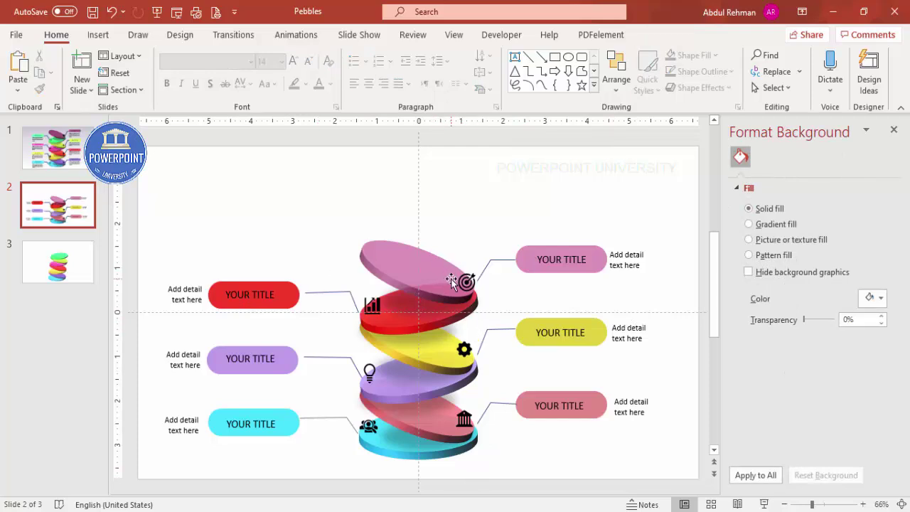
left_click(399, 452)
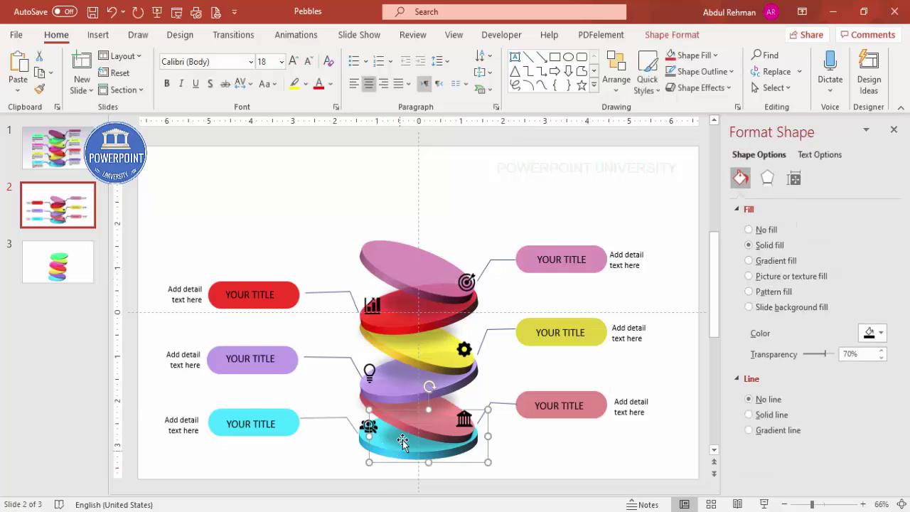
Step: Apply Fly In to the cyan disc and Fly In From Top to the purple disc
left_click(897, 131)
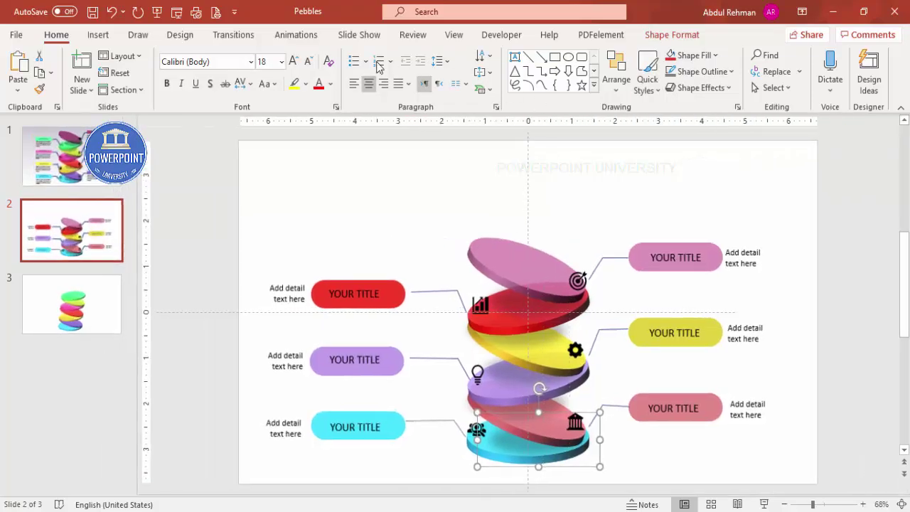
left_click(291, 35)
left_click(603, 57)
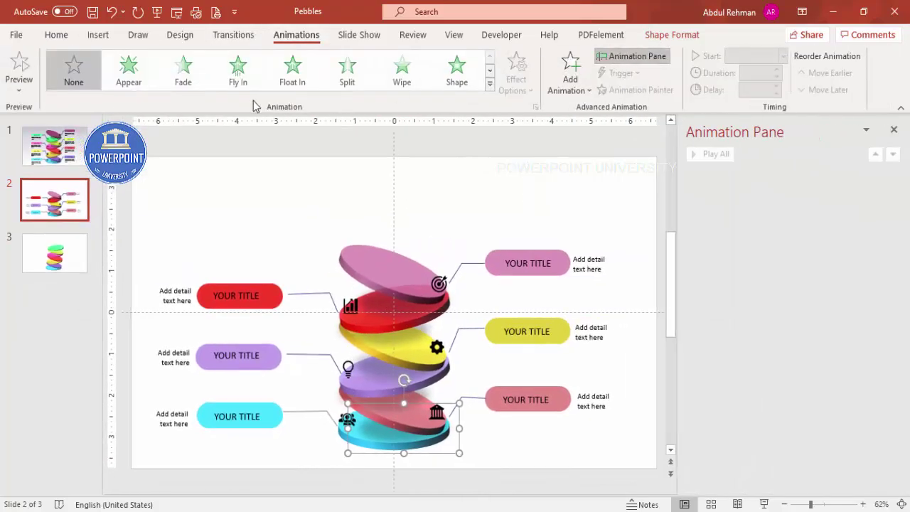
left_click(239, 71)
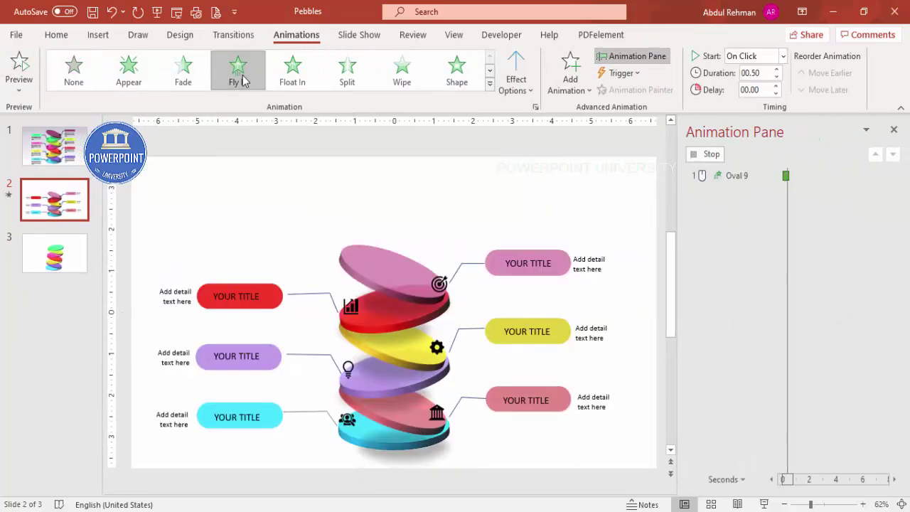
left_click(349, 445)
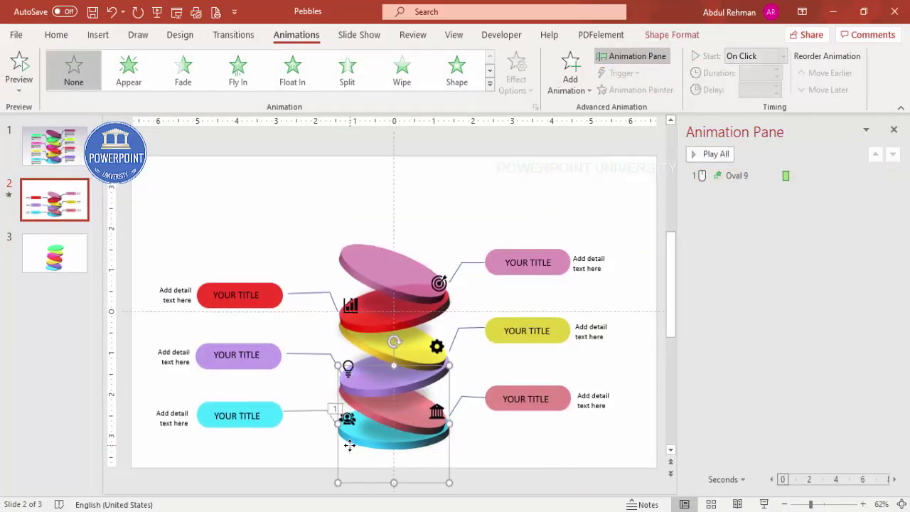
left_click(245, 81)
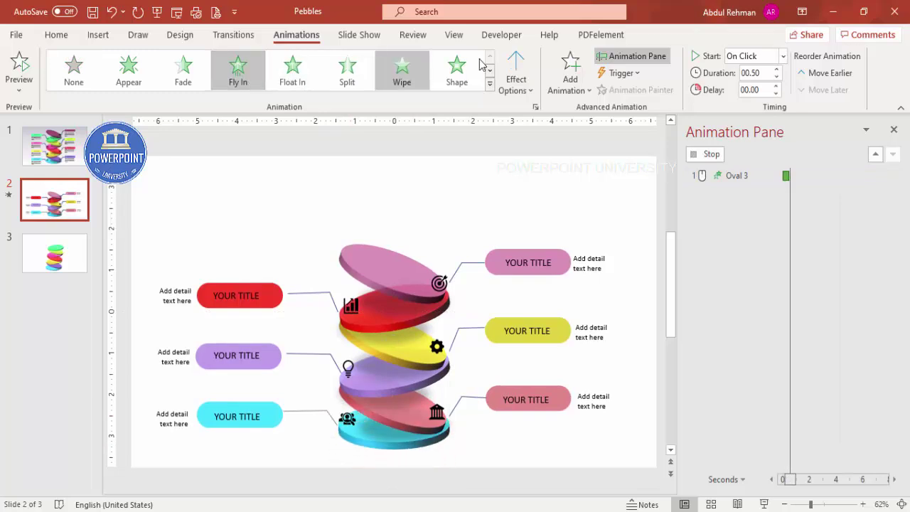
left_click(513, 84)
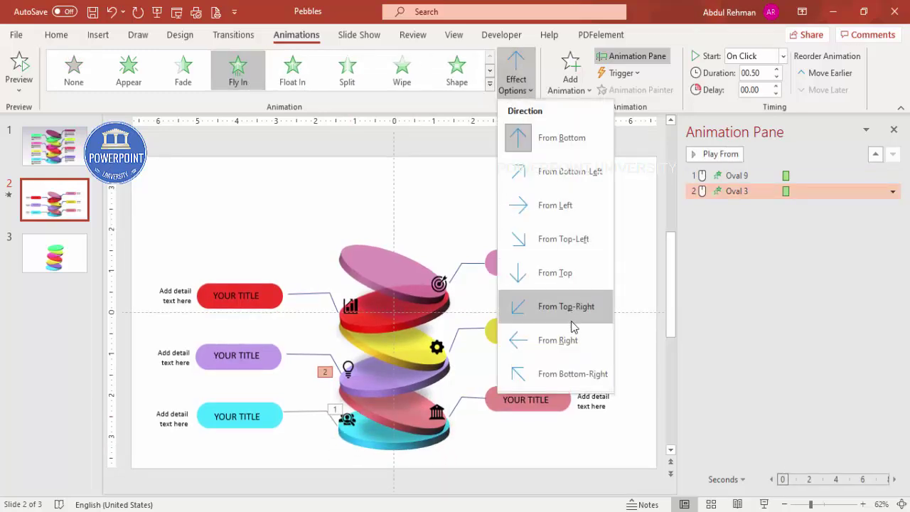
left_click(569, 282)
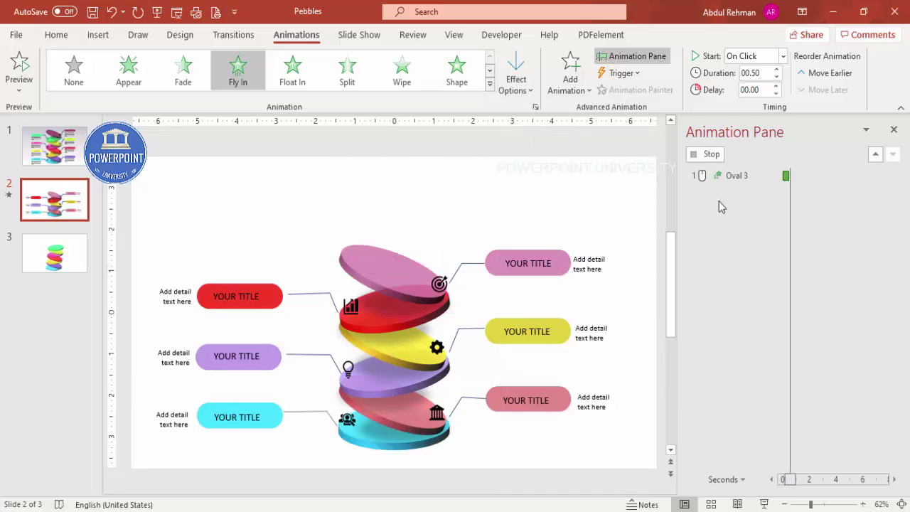
Step: Move the cyan disc's animation after the purple one, changed to Fade, starting After Previous
left_click_drag(736, 175, 737, 201)
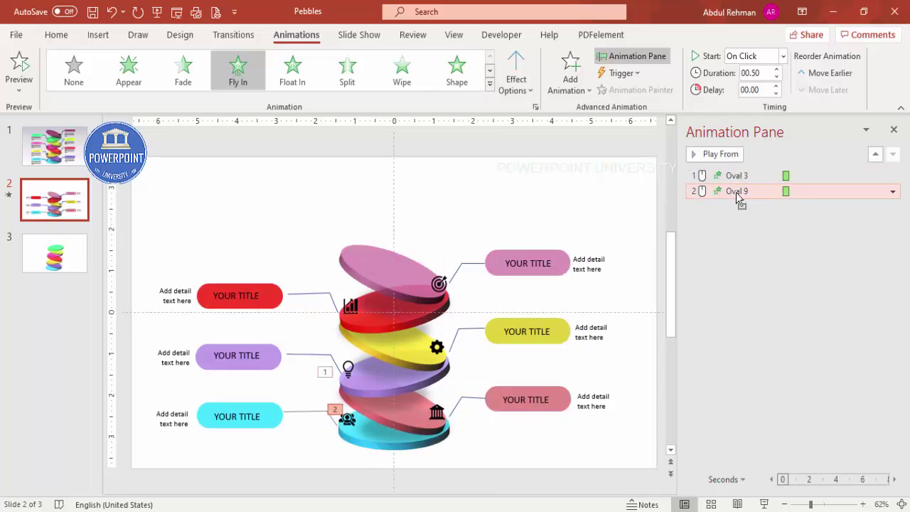
left_click(183, 70)
left_click(783, 55)
left_click(743, 73)
left_click(315, 424)
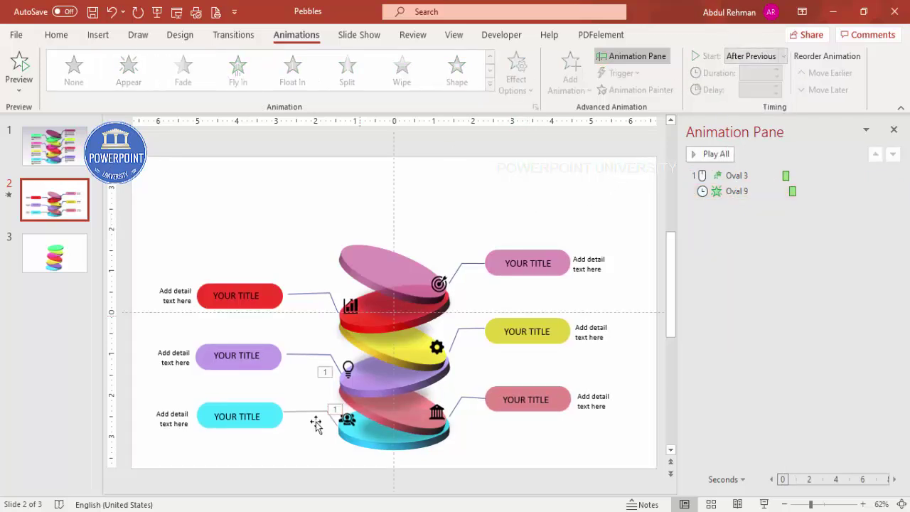